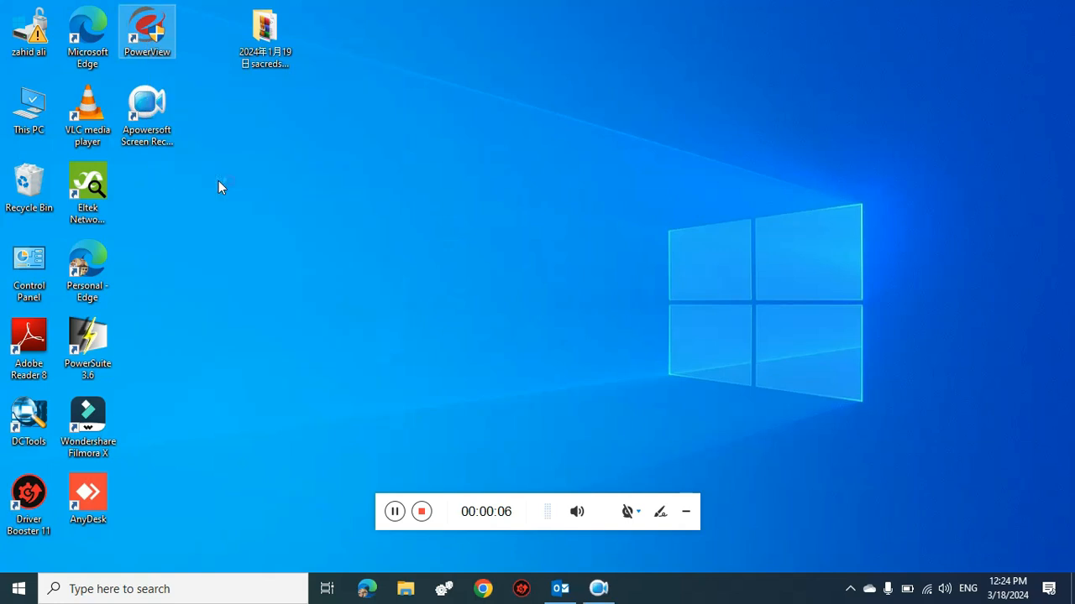
- Allow the PowerView desktop shortcut to launch the controller software
{"action": "left_click", "coordinate": [422, 409]}
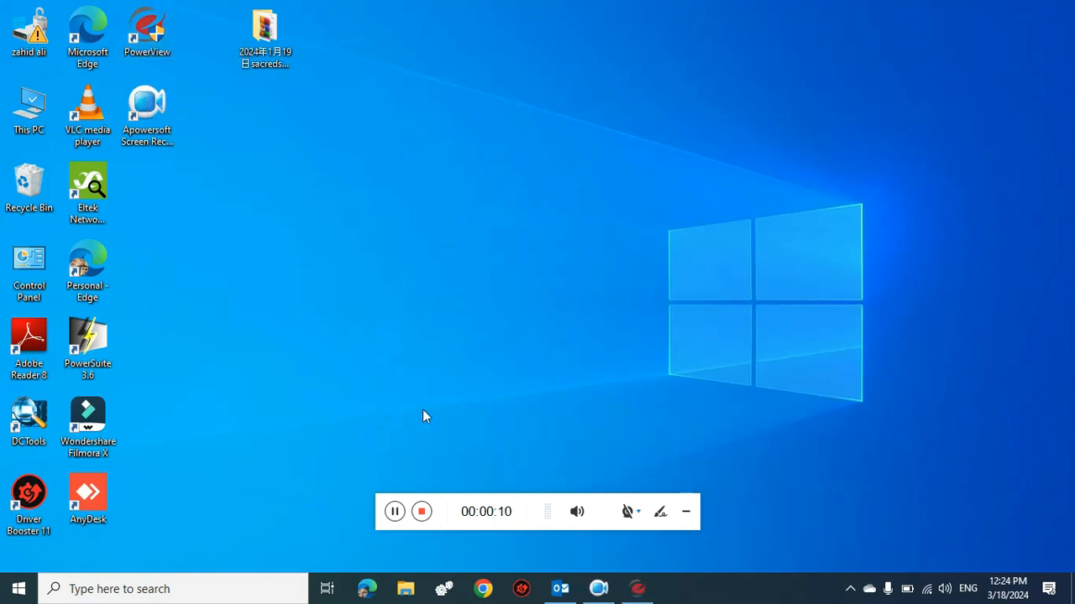
- Connect Power View to the controller over USB from the Access page
{"action": "left_click", "coordinate": [533, 349]}
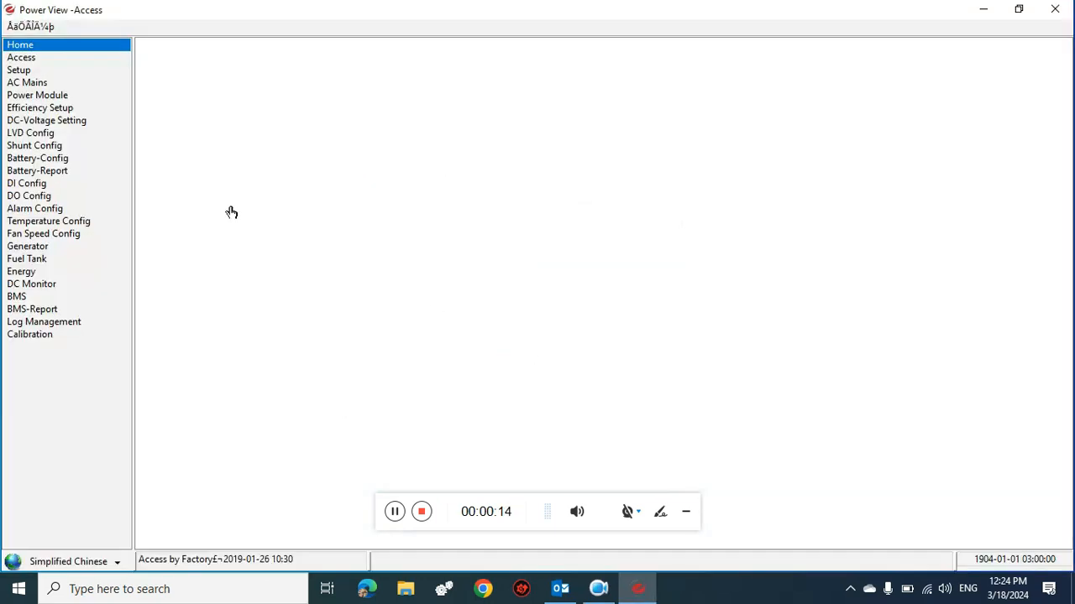
{"action": "left_click", "coordinate": [25, 57]}
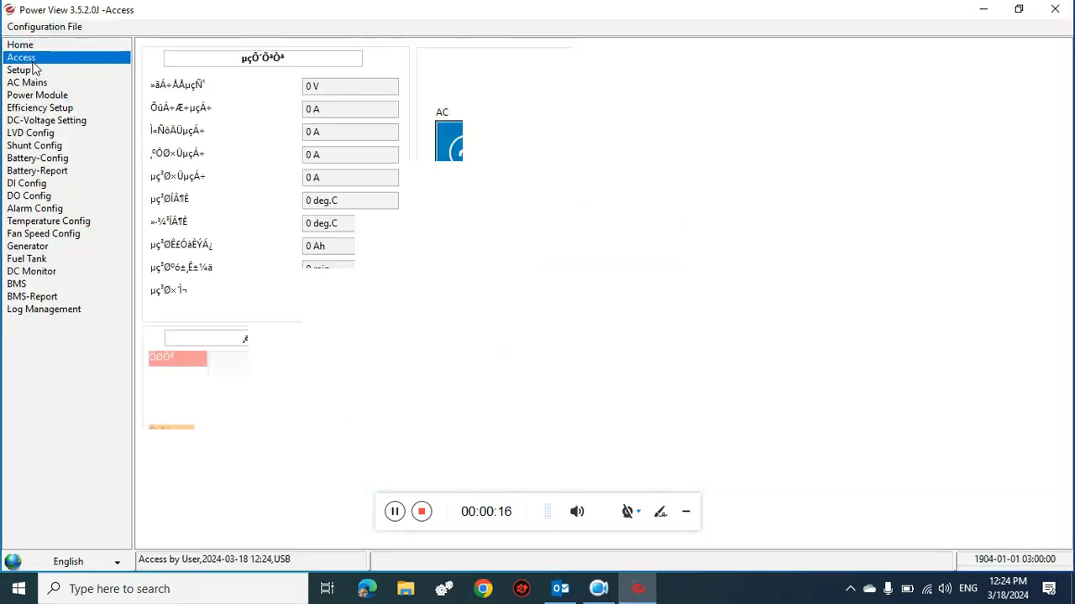
{"action": "left_click", "coordinate": [196, 59]}
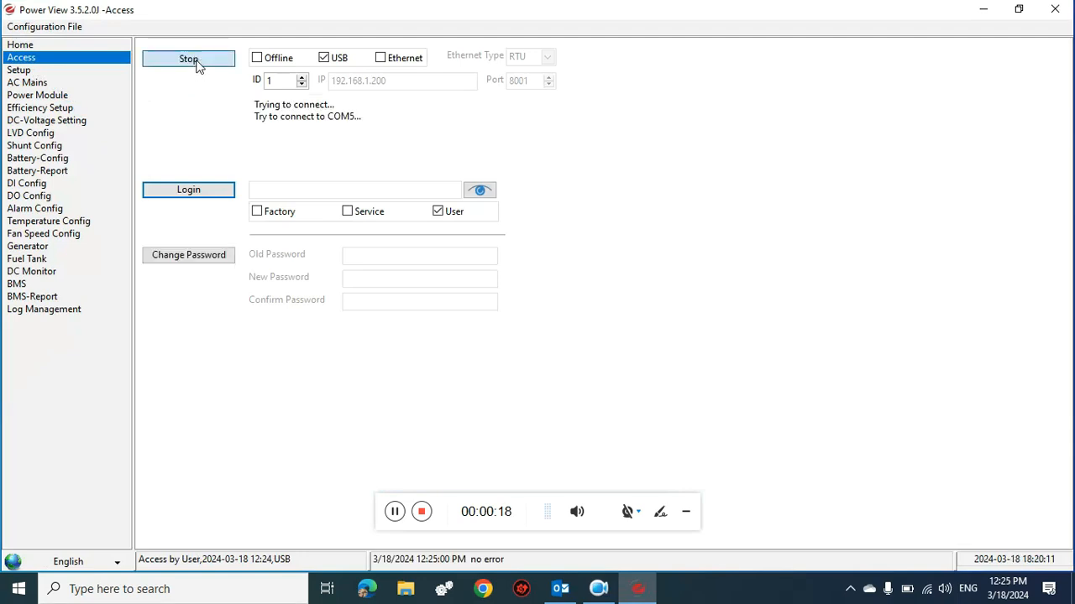
- Log in at Factory level with the access password, correcting it after the first rejection
{"action": "left_click", "coordinate": [279, 215]}
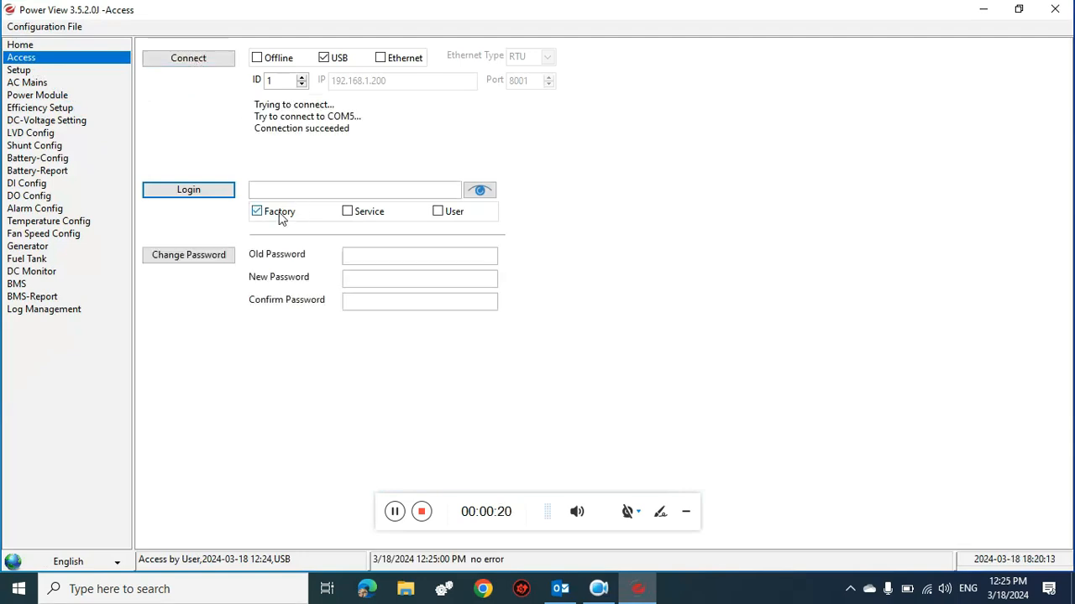
{"action": "left_click", "coordinate": [295, 191]}
{"action": "type", "text": "*****"}
{"action": "left_click", "coordinate": [214, 187]}
{"action": "left_click", "coordinate": [561, 319]}
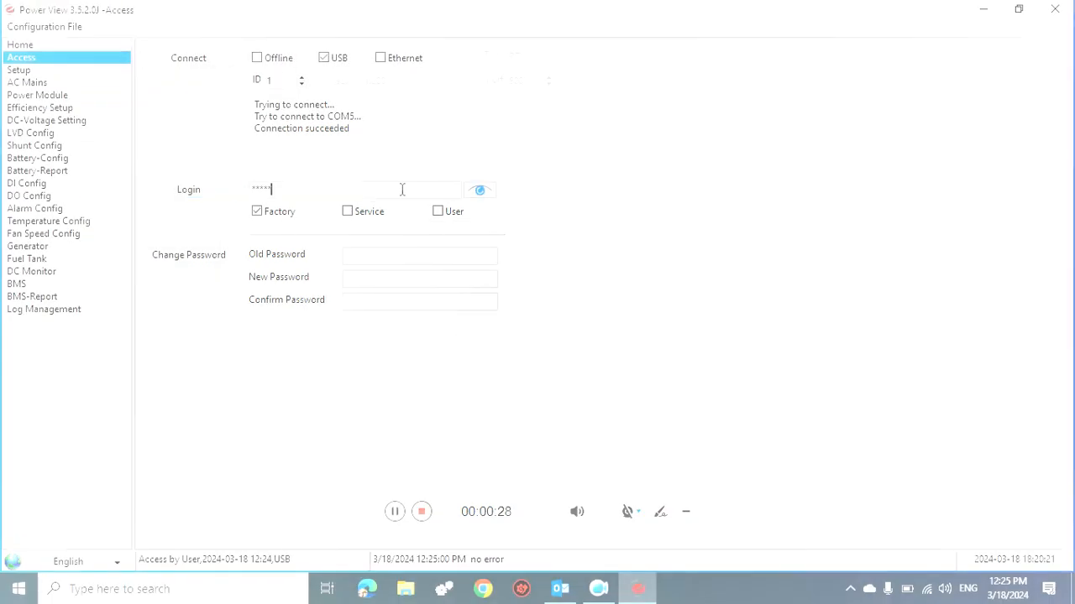
{"action": "type", "text": "1"}
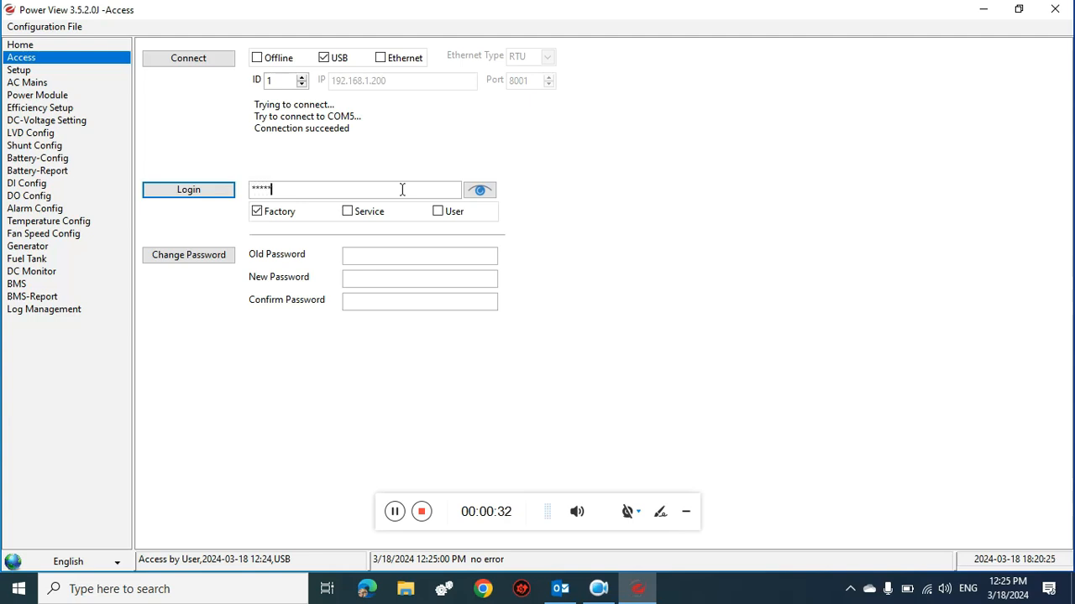
{"action": "left_click", "coordinate": [207, 193]}
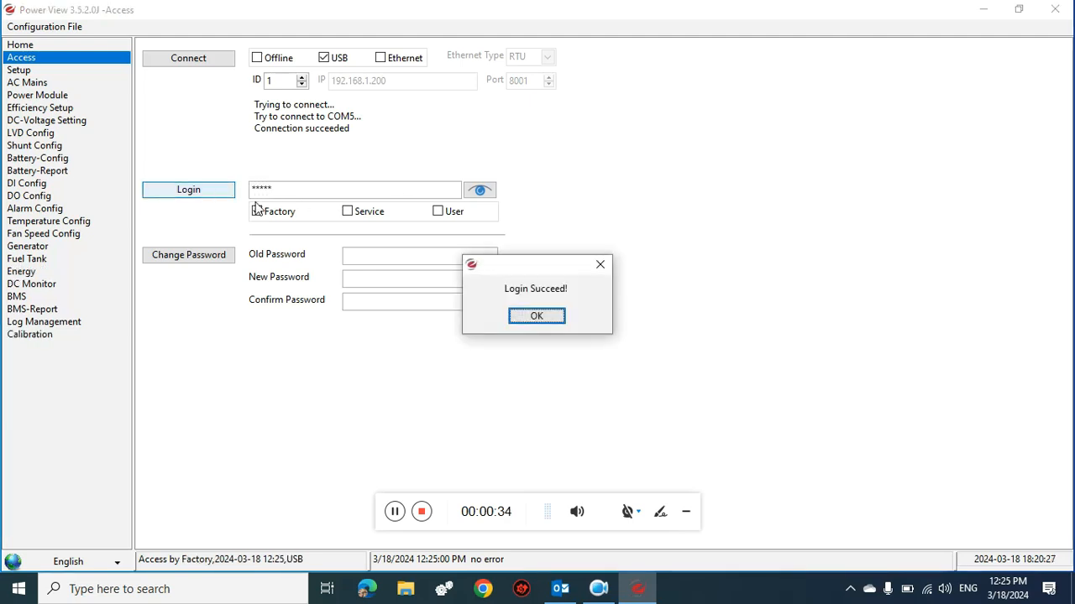
{"action": "left_click", "coordinate": [547, 323]}
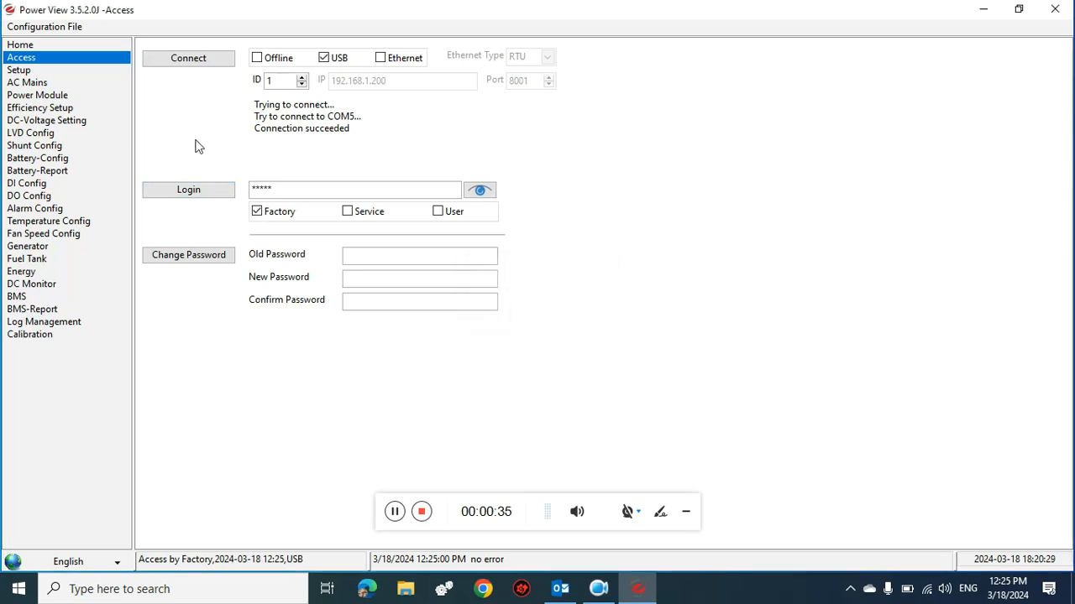
- Set both Installation Date and Service Date to 18-03-2024 on the Setup page
{"action": "left_click", "coordinate": [23, 71]}
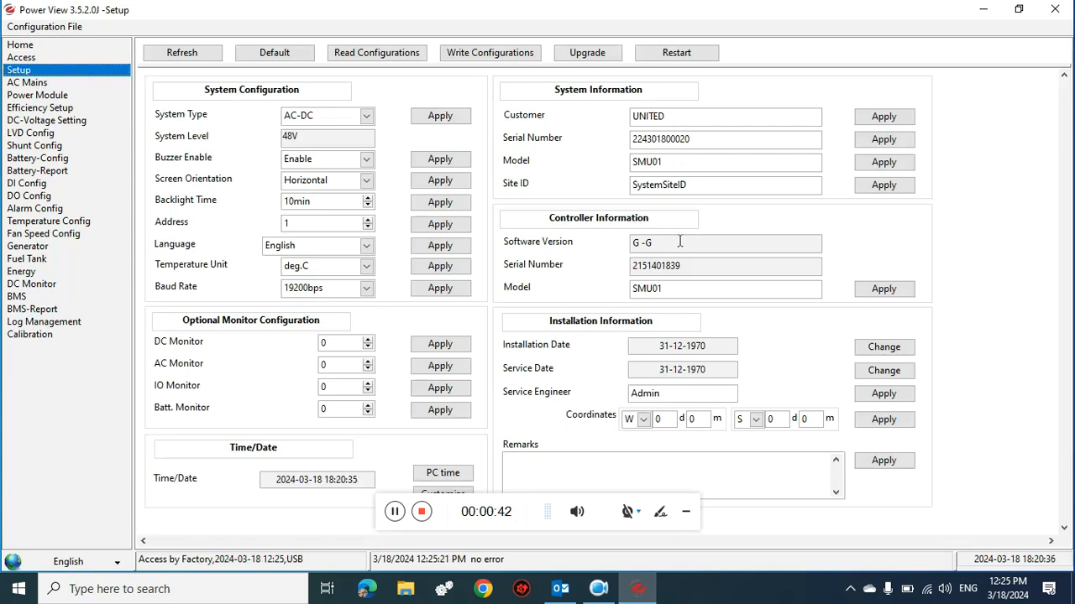
{"action": "left_click", "coordinate": [895, 350]}
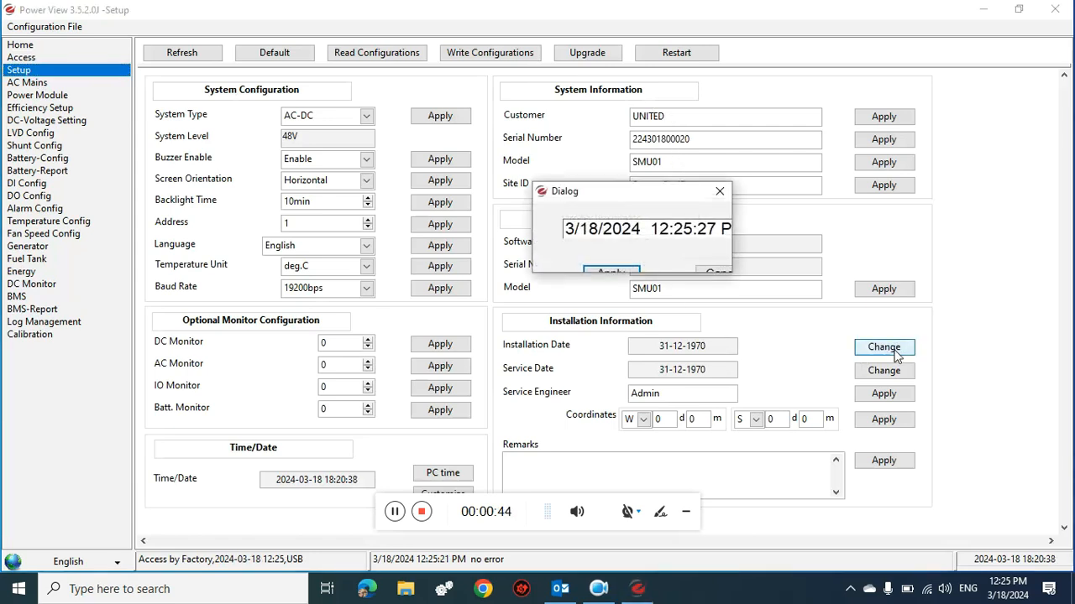
{"action": "left_click", "coordinate": [622, 275]}
{"action": "left_click", "coordinate": [535, 315]}
{"action": "left_click", "coordinate": [880, 357]}
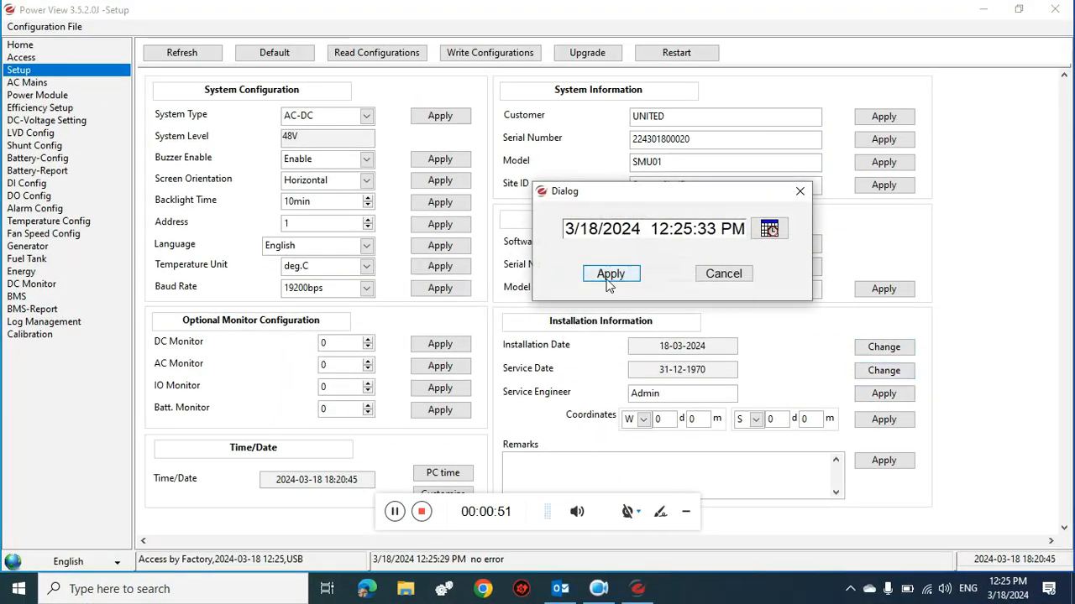
{"action": "left_click", "coordinate": [609, 281]}
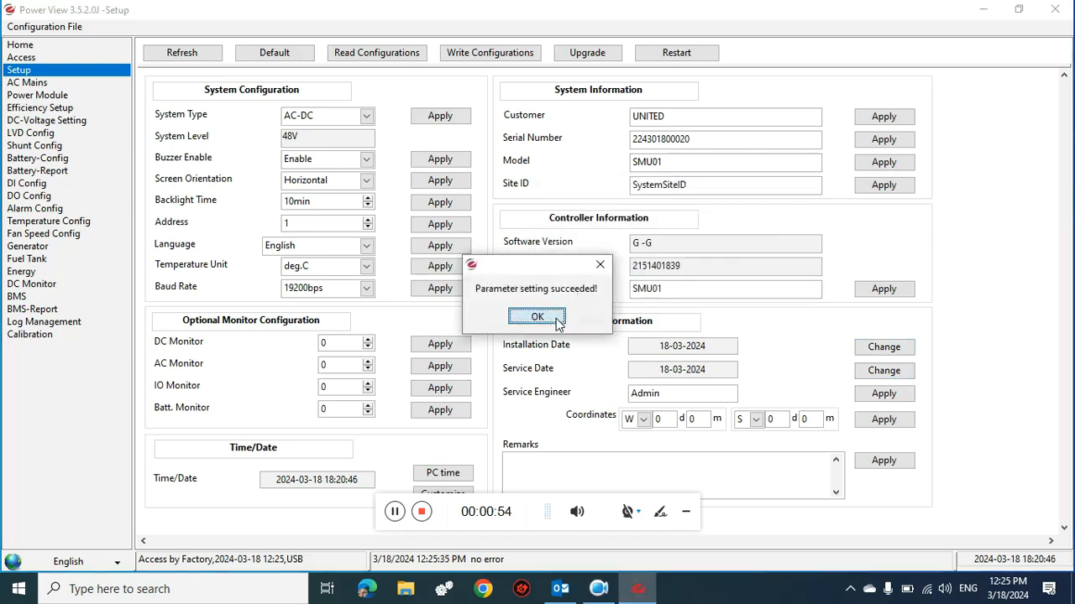
{"action": "left_click", "coordinate": [559, 319]}
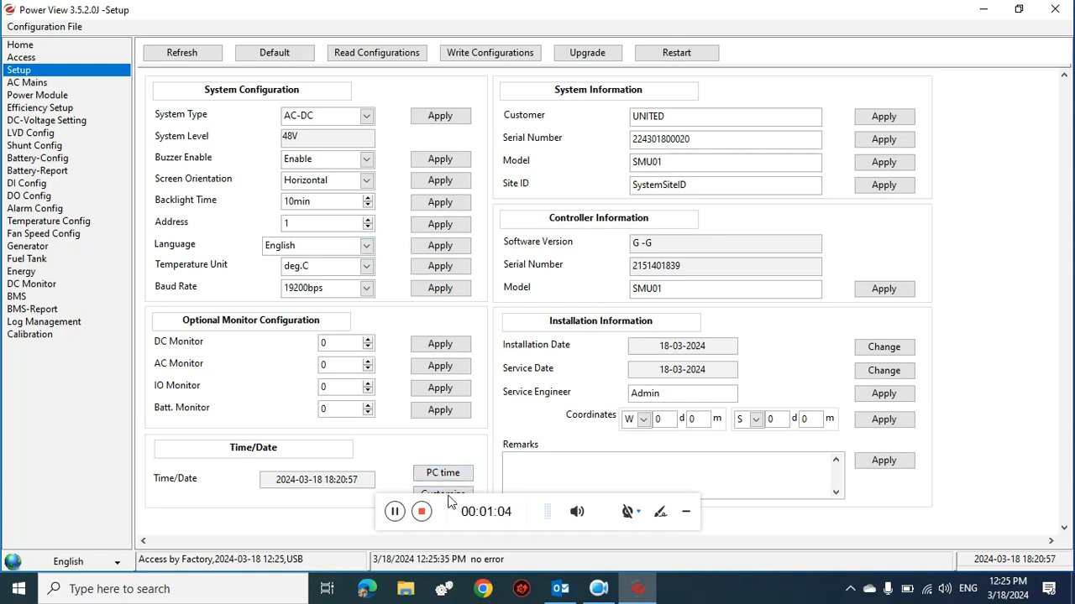
- Sync the controller's clock to the PC time
{"action": "left_click_drag", "start_coordinate": [550, 514], "coordinate": [905, 568]}
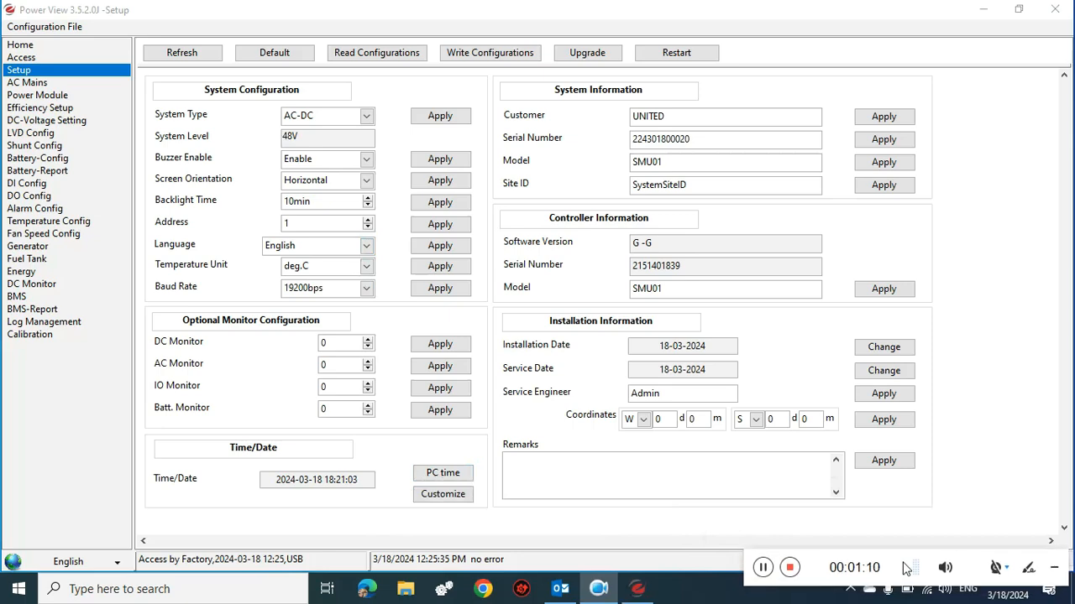
{"action": "left_click", "coordinate": [443, 473]}
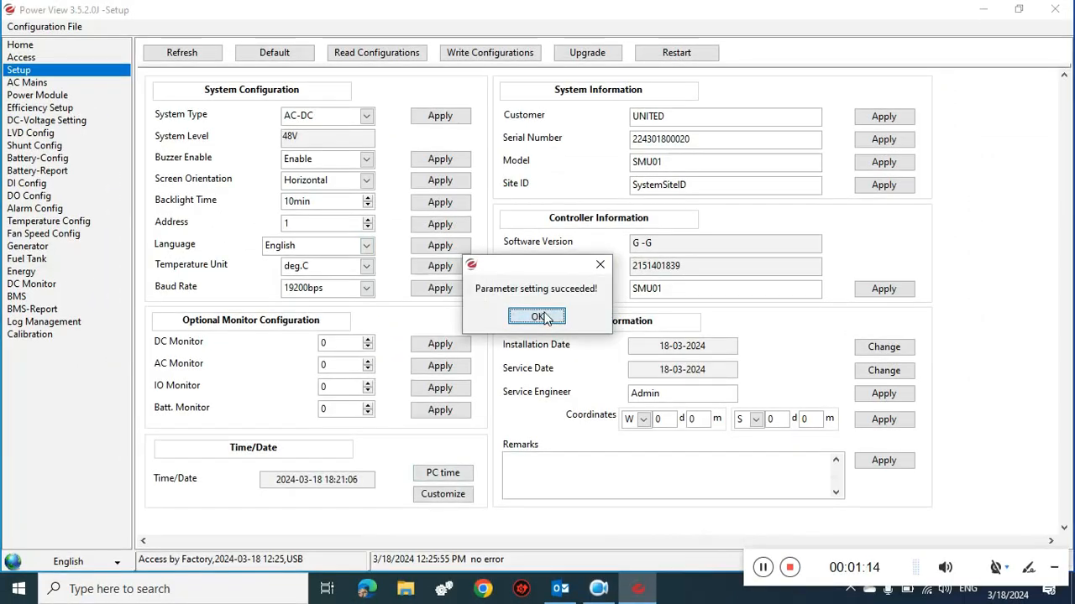
{"action": "left_click", "coordinate": [537, 316]}
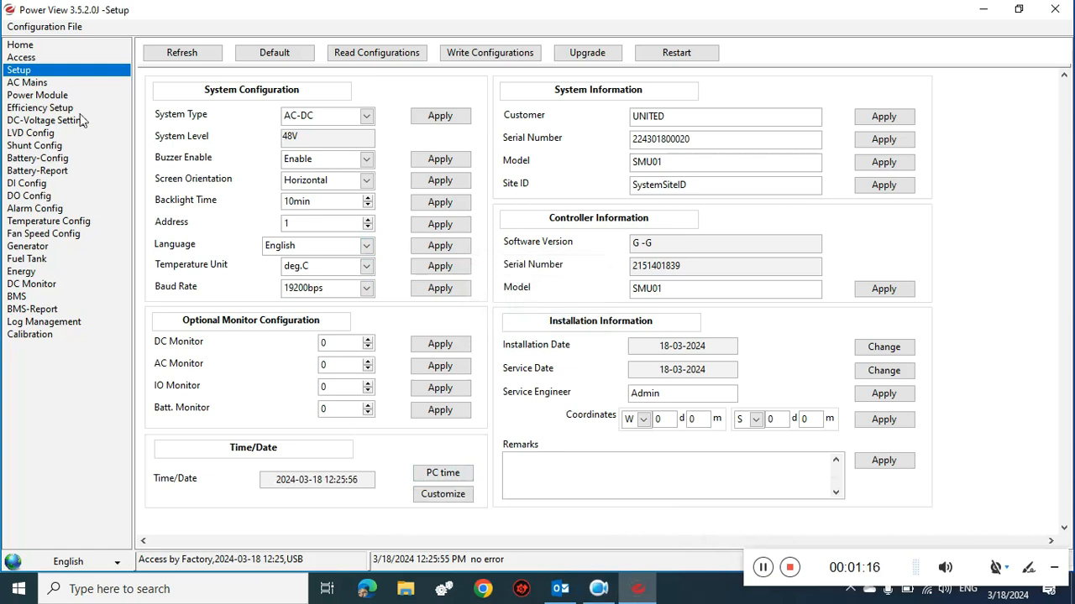
- On AC Mains, apply a 450V High Voltage Limit and a 65Hz High Frequency Limit
{"action": "left_click", "coordinate": [45, 84]}
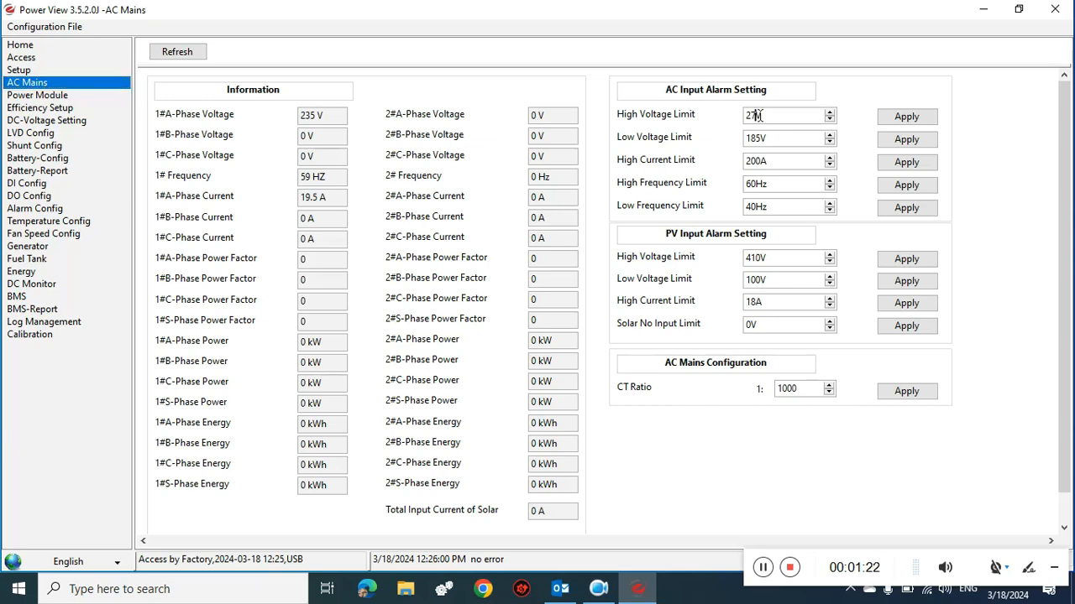
{"action": "type", "text": "450"}
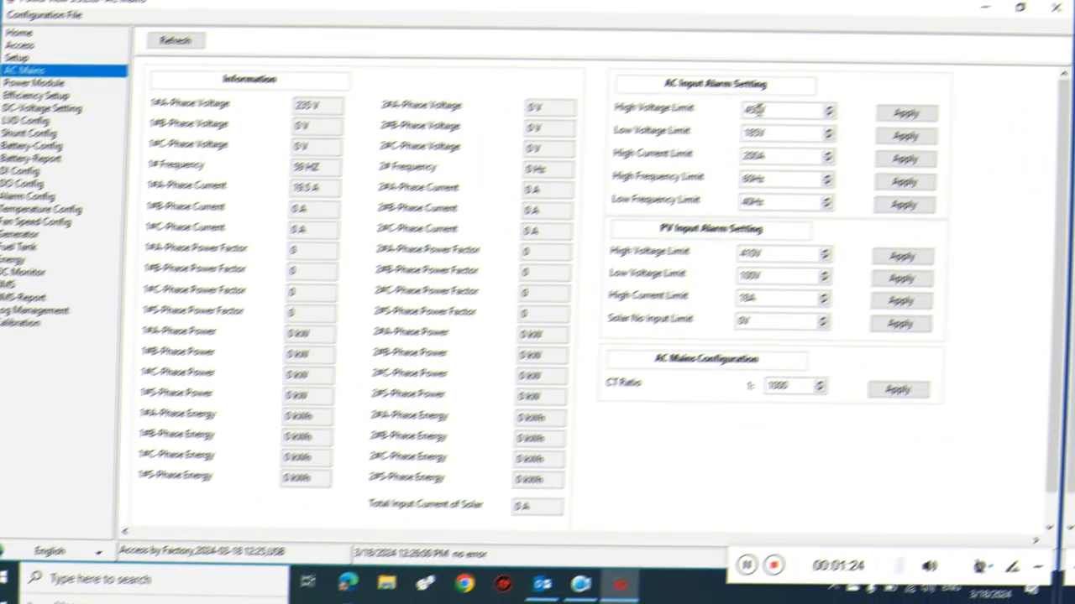
{"action": "left_click", "coordinate": [902, 116]}
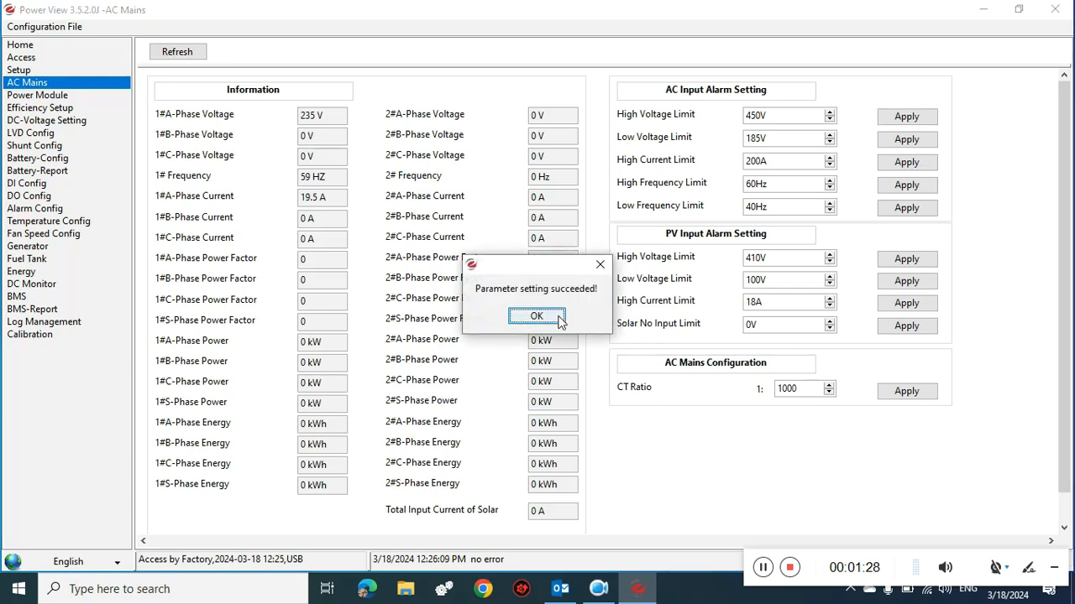
{"action": "left_click", "coordinate": [551, 316]}
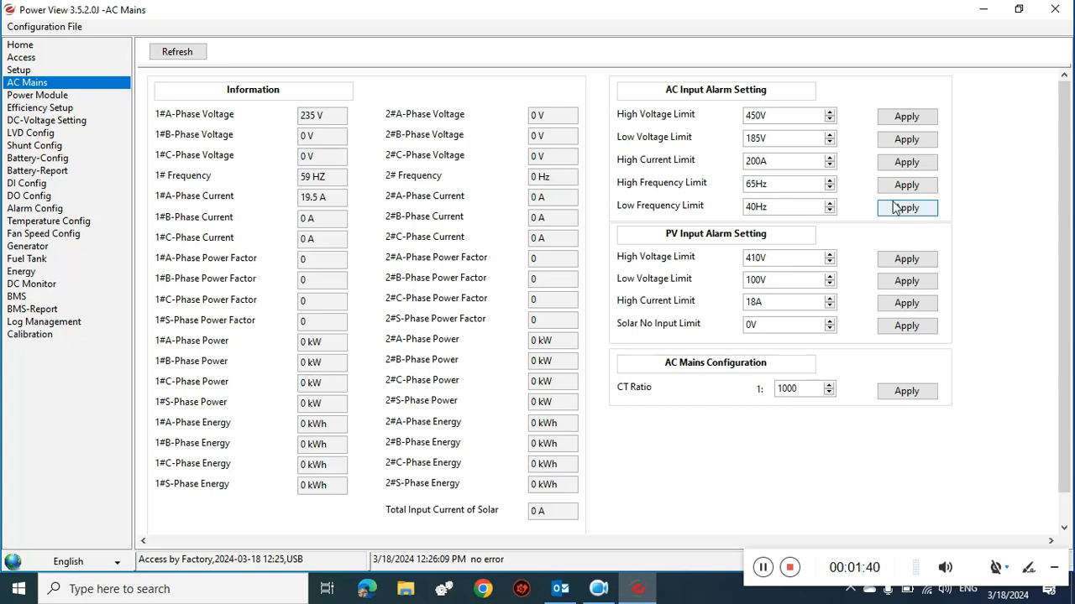
{"action": "left_click", "coordinate": [921, 193]}
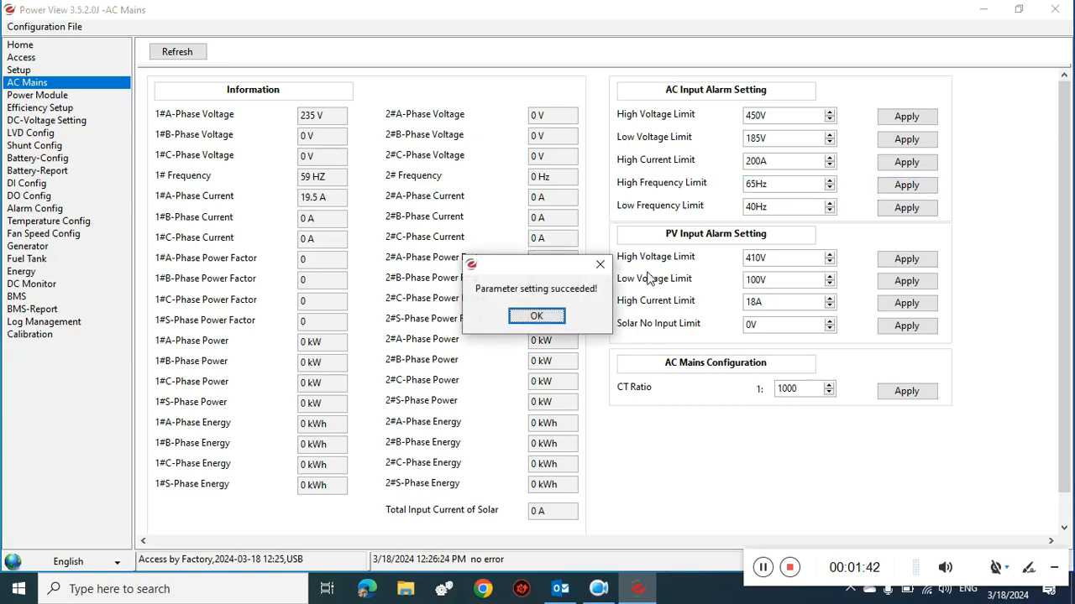
{"action": "left_click", "coordinate": [553, 319]}
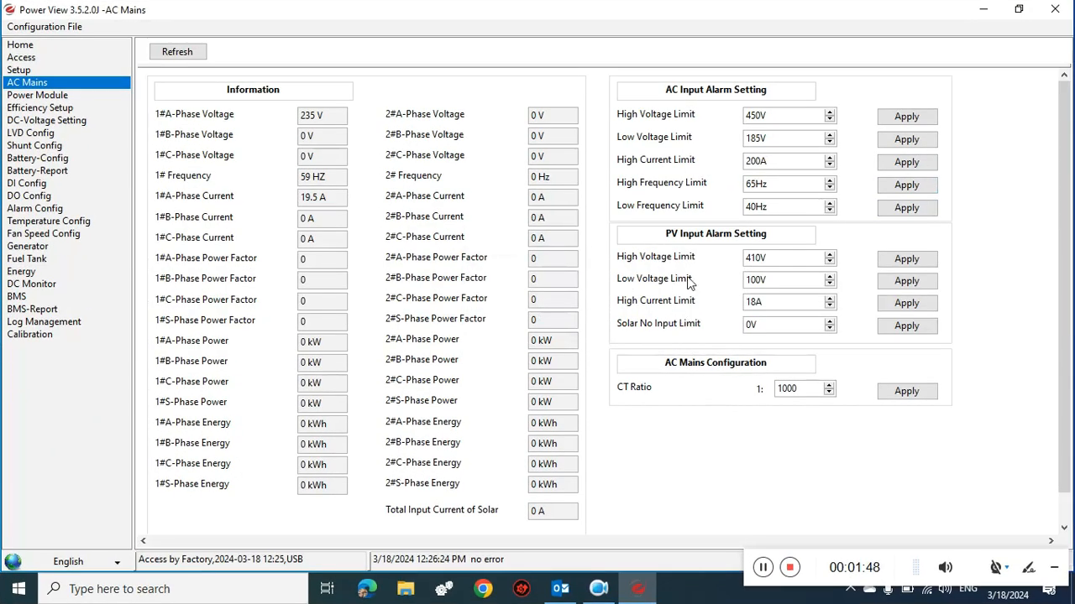
- Check the rectifier status on Power Module, then view Efficiency Setup (Sleep Mode disabled, Power Save N+1)
{"action": "left_click", "coordinate": [42, 97]}
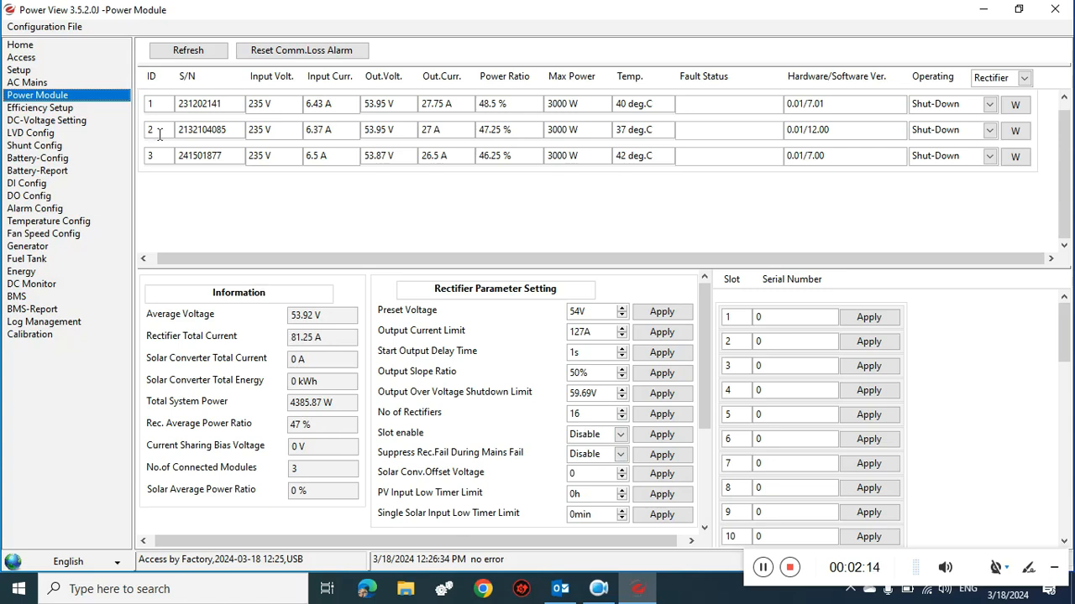
{"action": "left_click", "coordinate": [64, 115]}
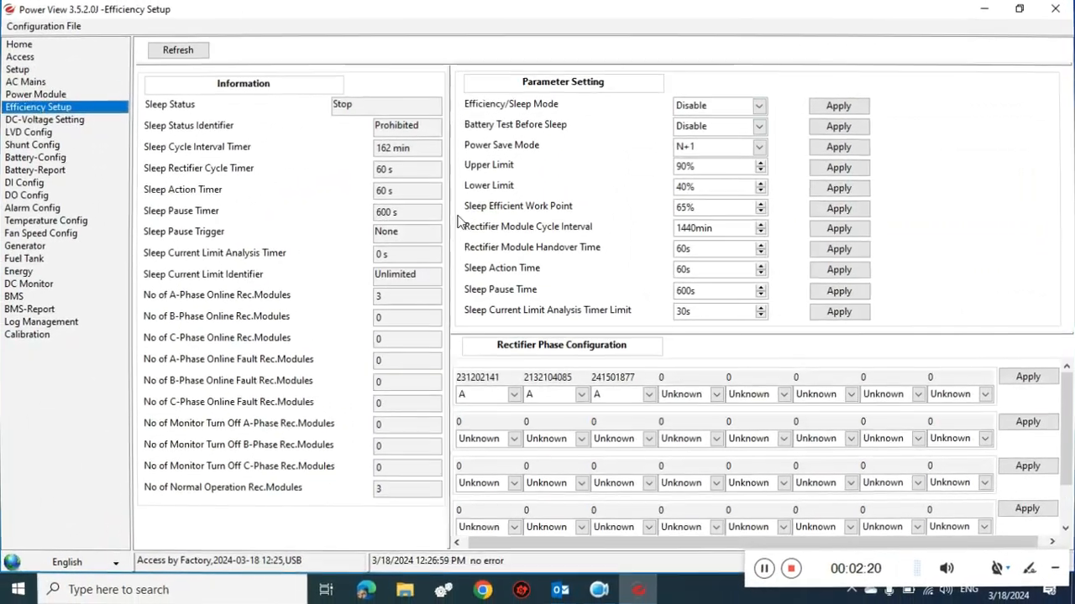
- Set the Boost Voltage to 56.4V in the DC voltage settings, then go to LVD Config
{"action": "left_click", "coordinate": [79, 123]}
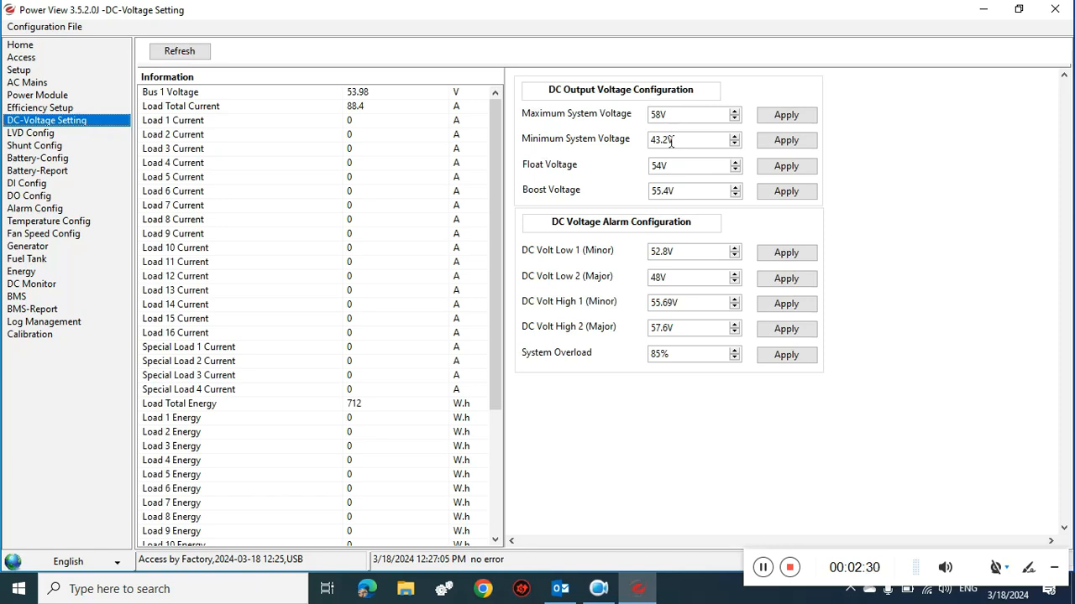
{"action": "left_click", "coordinate": [661, 190]}
{"action": "left_click", "coordinate": [786, 193]}
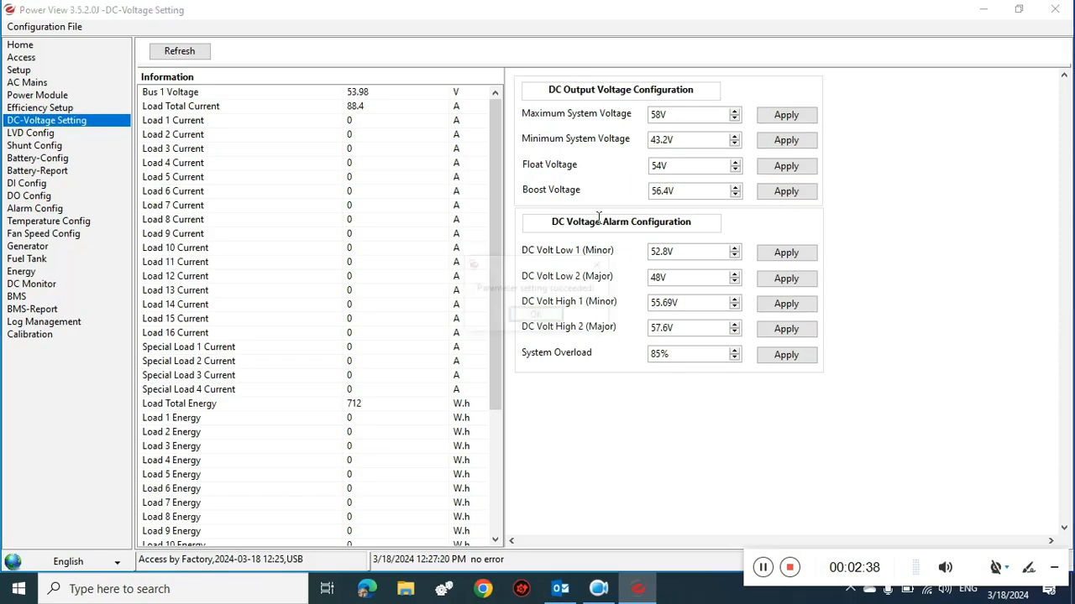
{"action": "left_click", "coordinate": [543, 315]}
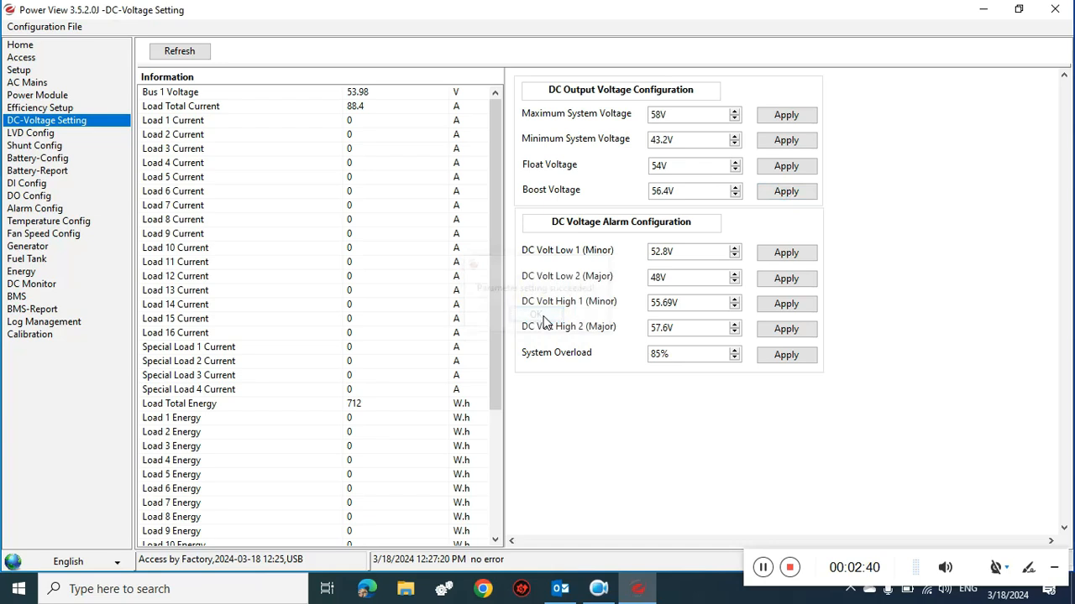
{"action": "left_click", "coordinate": [27, 135]}
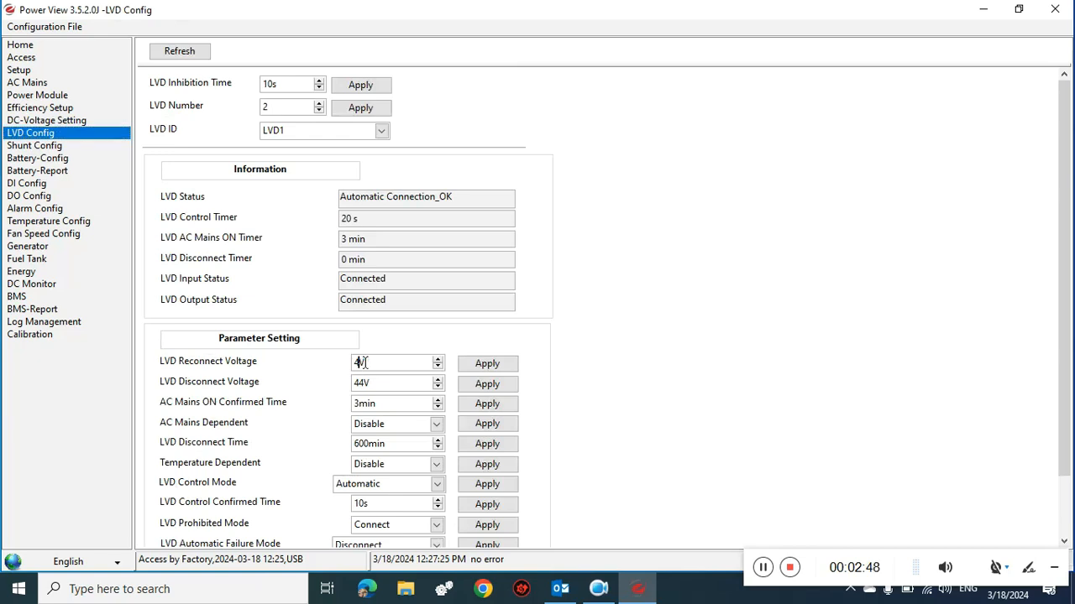
- Apply LVD1 reconnect 46V, disconnect 43.5V and AC Mains ON confirmed time 2min
{"action": "left_click", "coordinate": [487, 365]}
{"action": "left_click", "coordinate": [486, 388]}
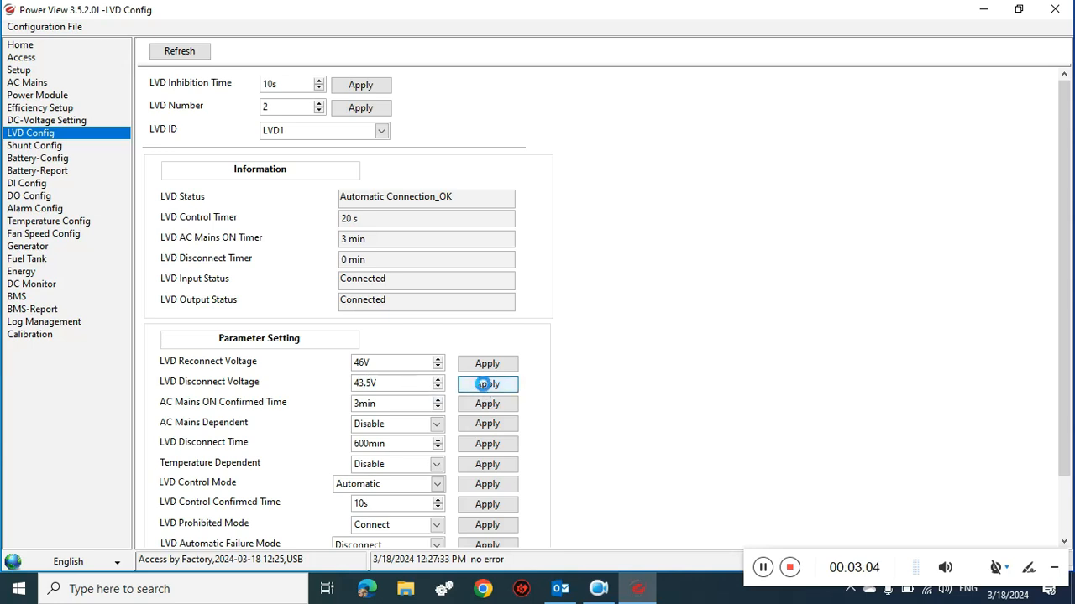
{"action": "left_click", "coordinate": [536, 317]}
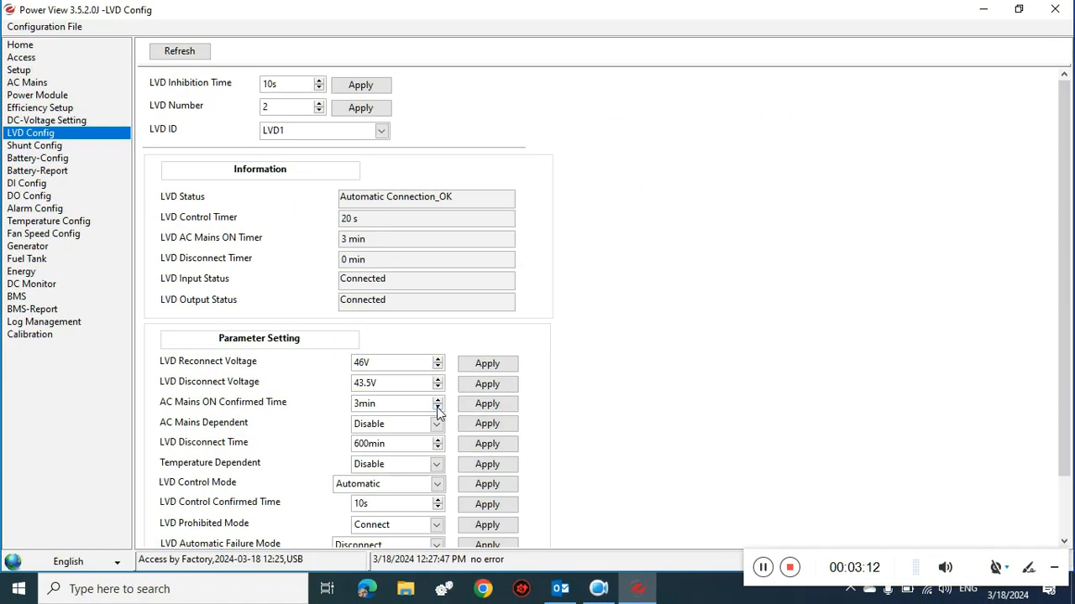
{"action": "left_click", "coordinate": [487, 404]}
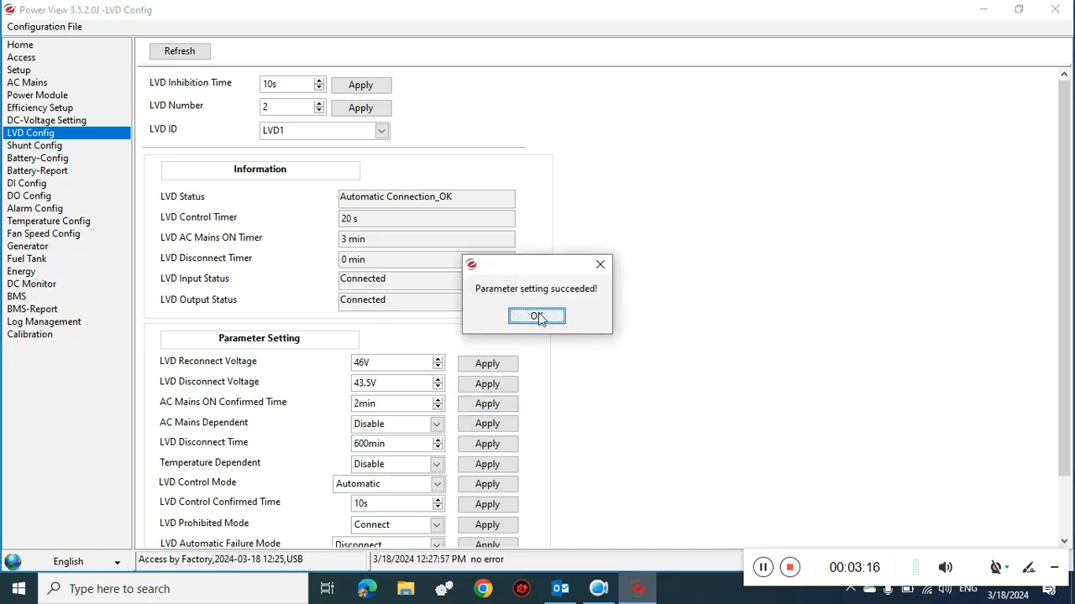
{"action": "left_click", "coordinate": [538, 316]}
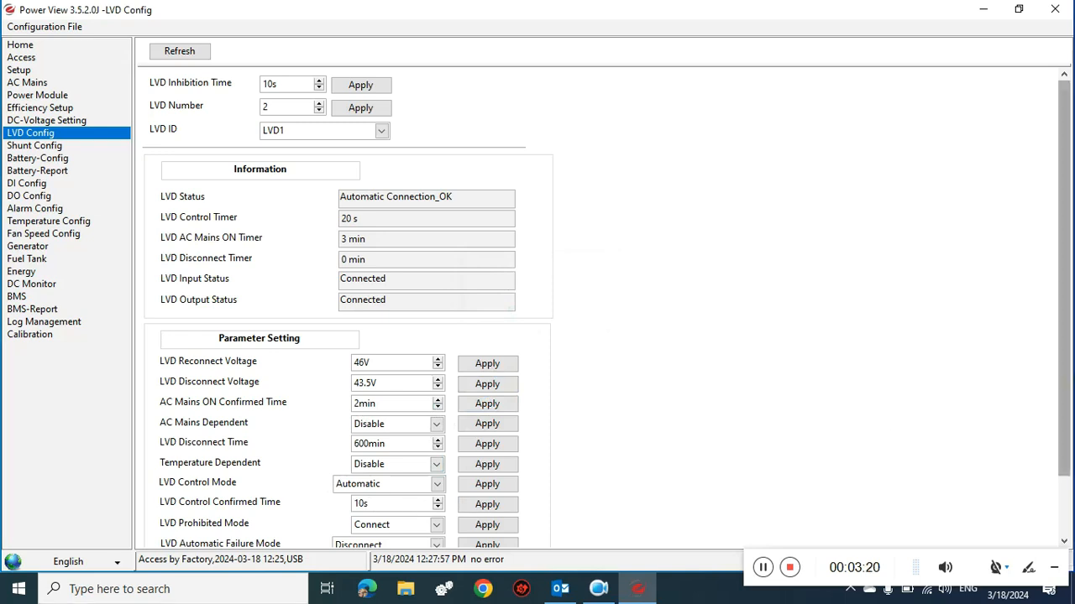
{"action": "left_click_drag", "start_coordinate": [1069, 382], "coordinate": [1070, 444]}
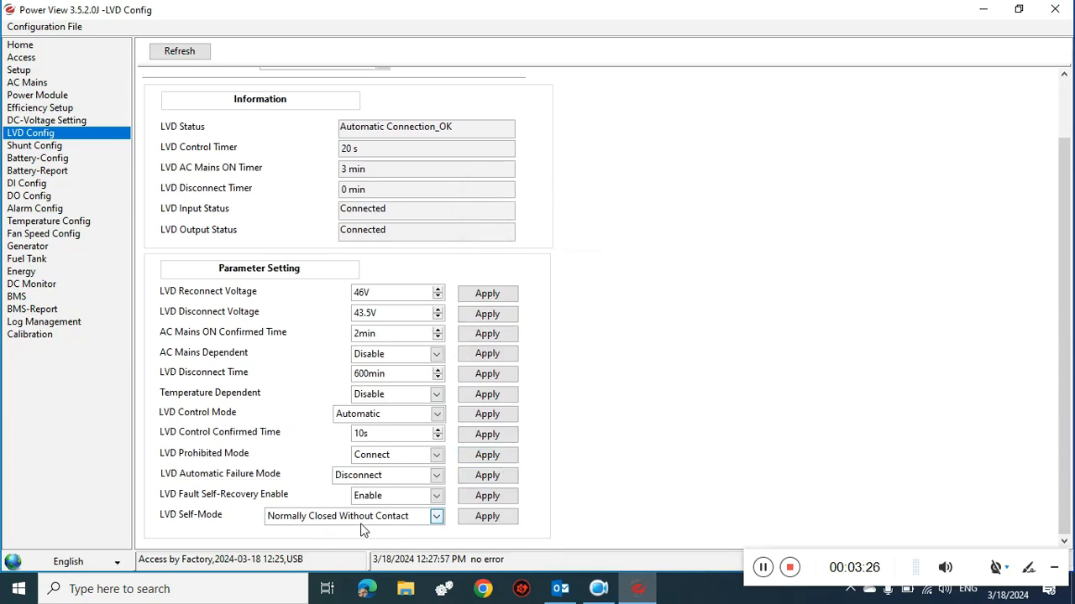
{"action": "left_click", "coordinate": [39, 147]}
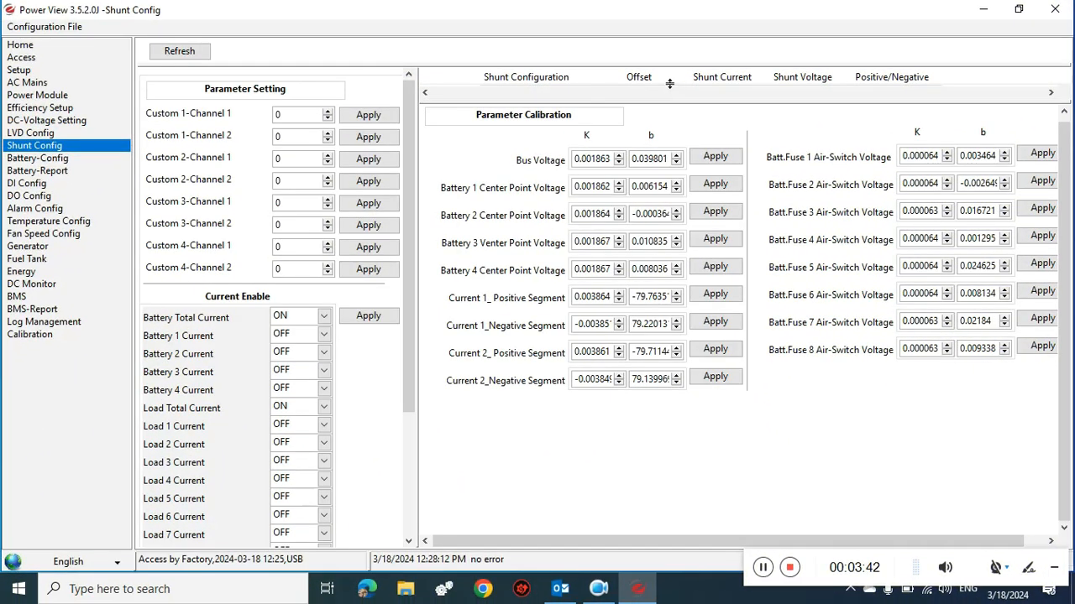
- Change the Channel 1 shunt current to 1000A
{"action": "left_click_drag", "start_coordinate": [683, 102], "coordinate": [687, 317]}
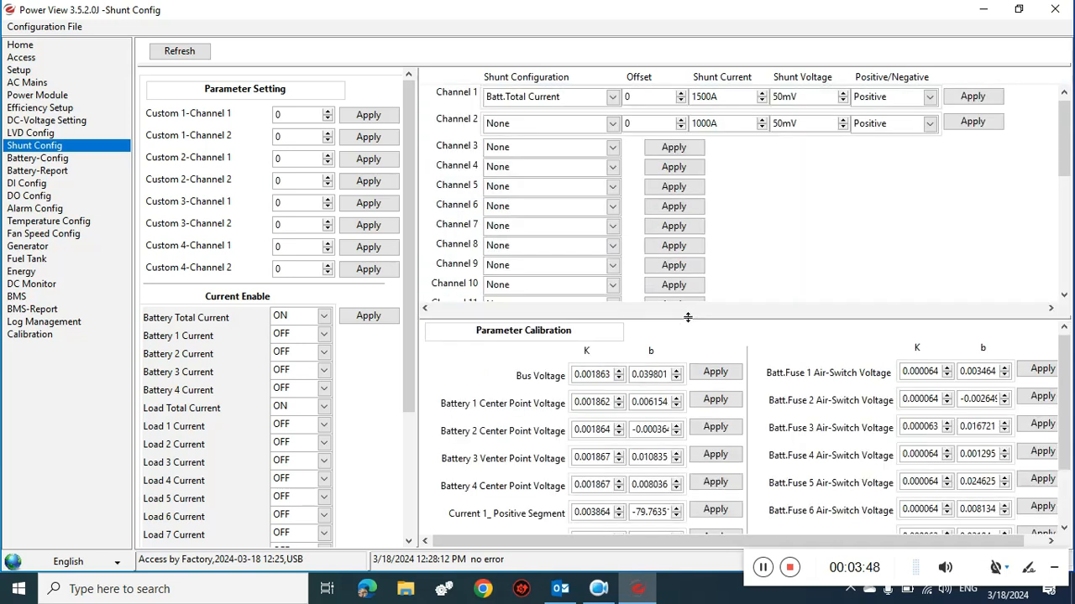
{"action": "left_click", "coordinate": [702, 96]}
{"action": "key", "text": "BackSpace"}
{"action": "type", "text": "0"}
{"action": "left_click", "coordinate": [970, 97]}
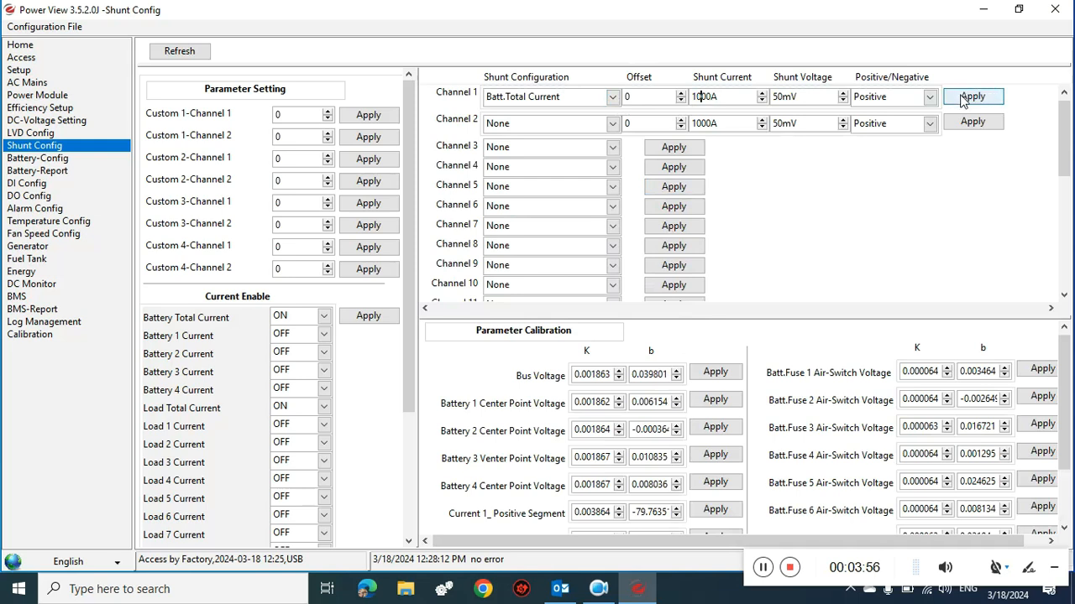
{"action": "left_click", "coordinate": [548, 317]}
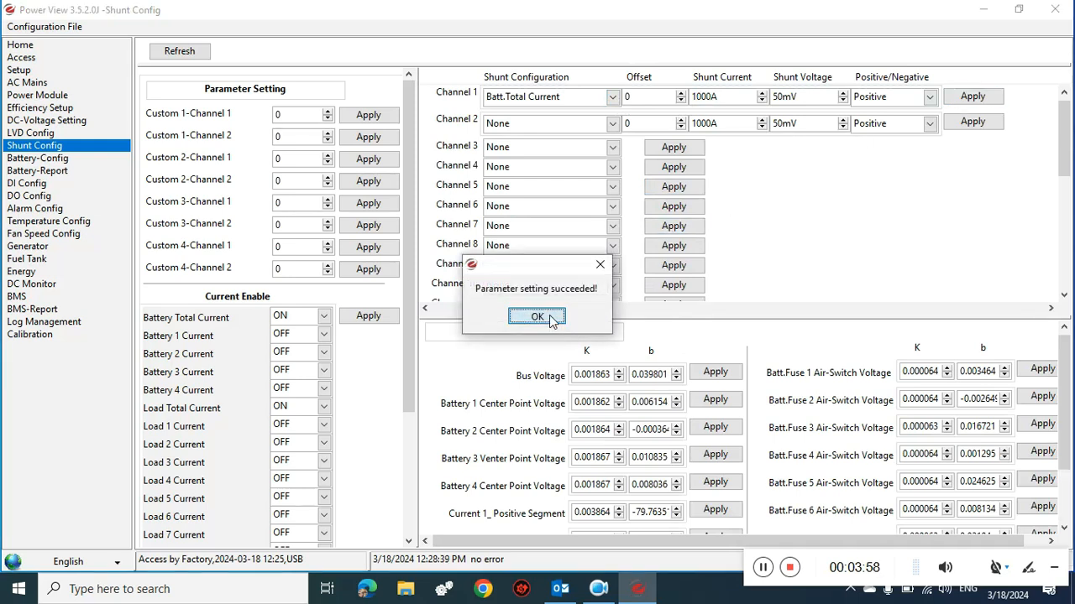
- Assign shunt Channel 2 to Load 1 Current
{"action": "left_click", "coordinate": [602, 126]}
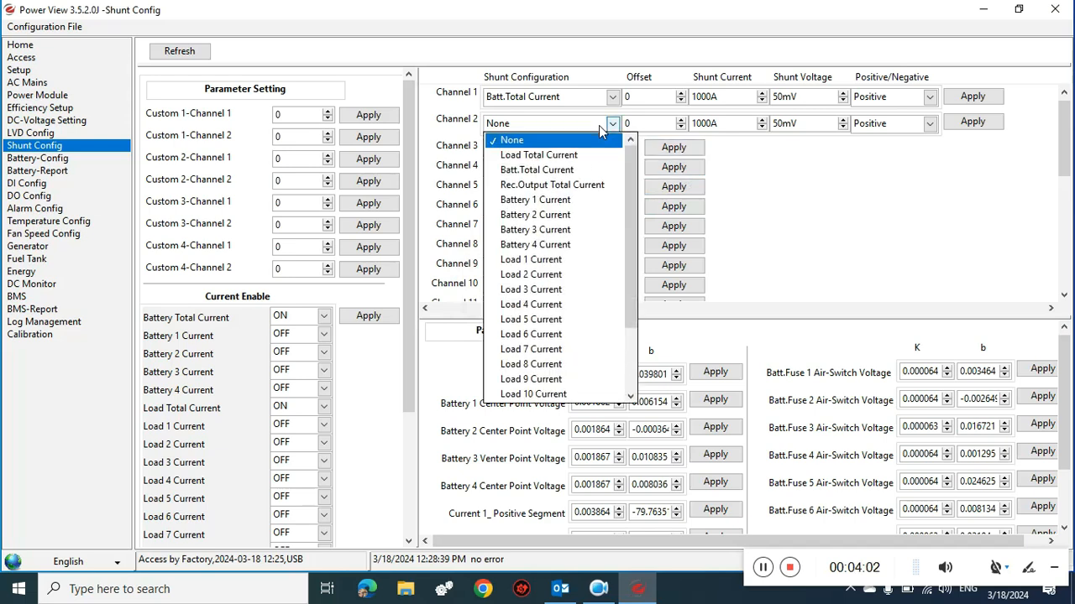
{"action": "left_click", "coordinate": [571, 261]}
{"action": "left_click", "coordinate": [985, 122]}
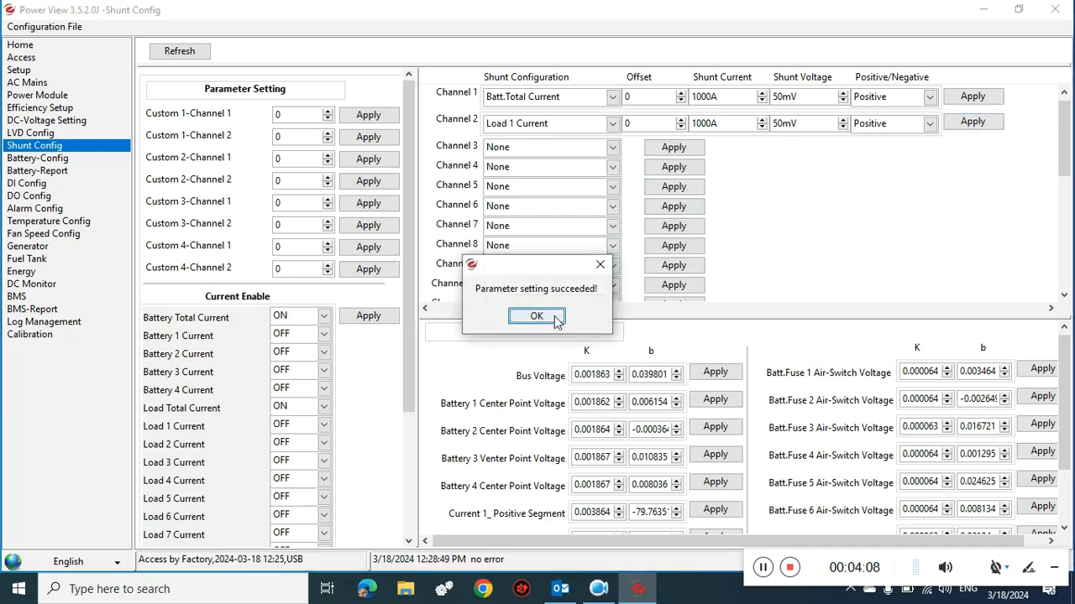
{"action": "left_click", "coordinate": [535, 317]}
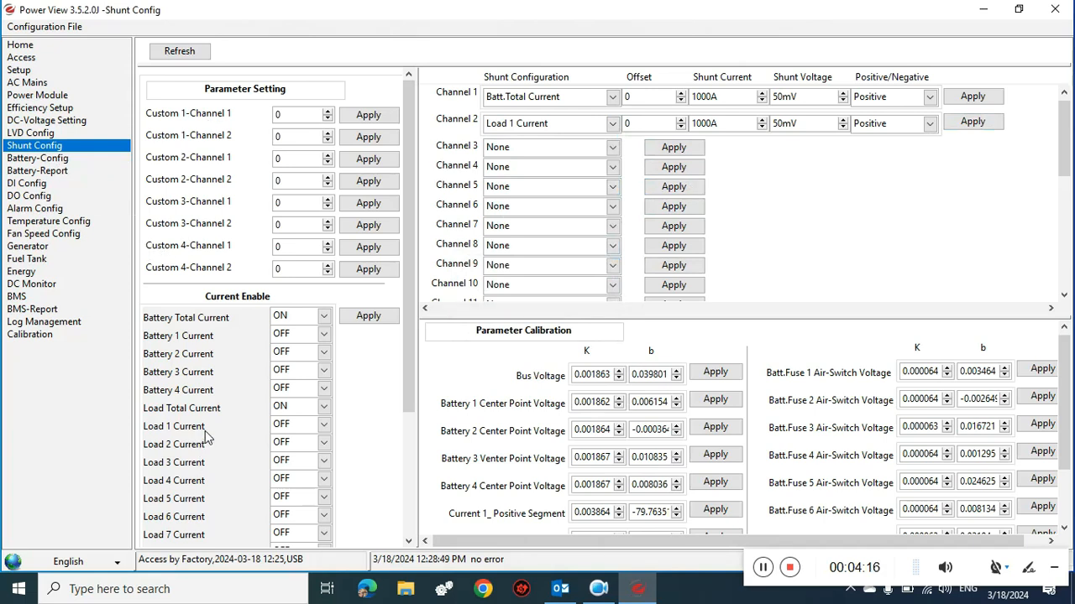
- Switch Load 1 Current measurement ON
{"action": "left_click", "coordinate": [323, 427]}
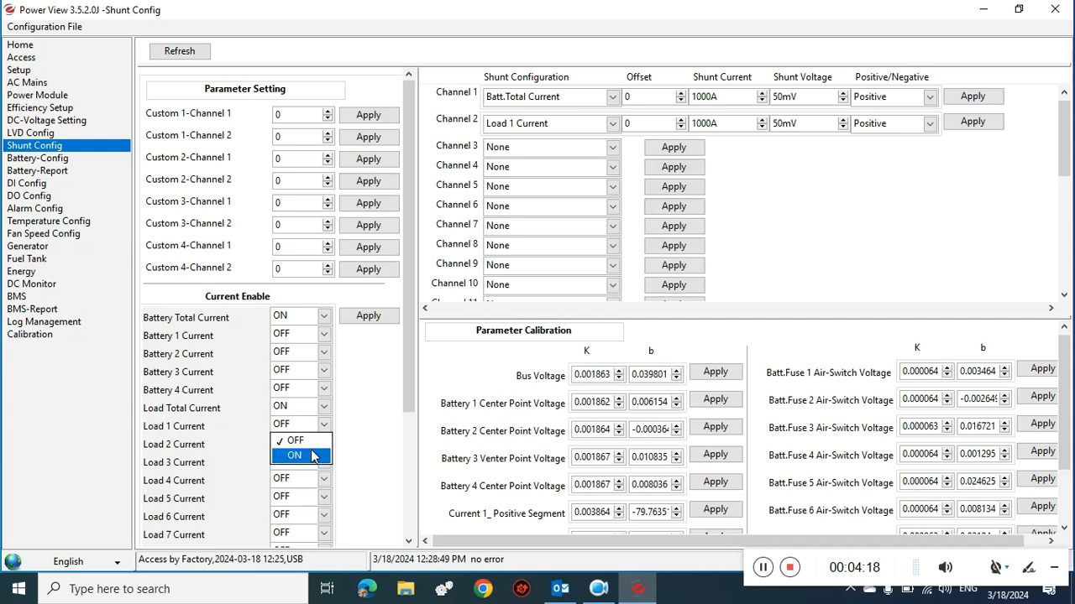
{"action": "left_click", "coordinate": [312, 457]}
{"action": "left_click", "coordinate": [367, 318]}
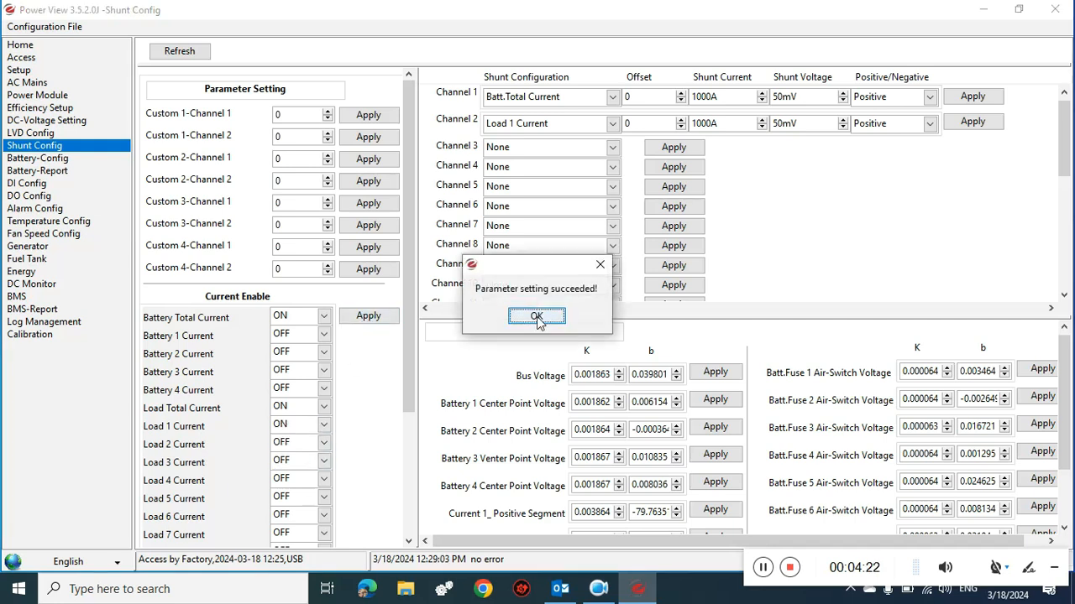
{"action": "left_click", "coordinate": [537, 315]}
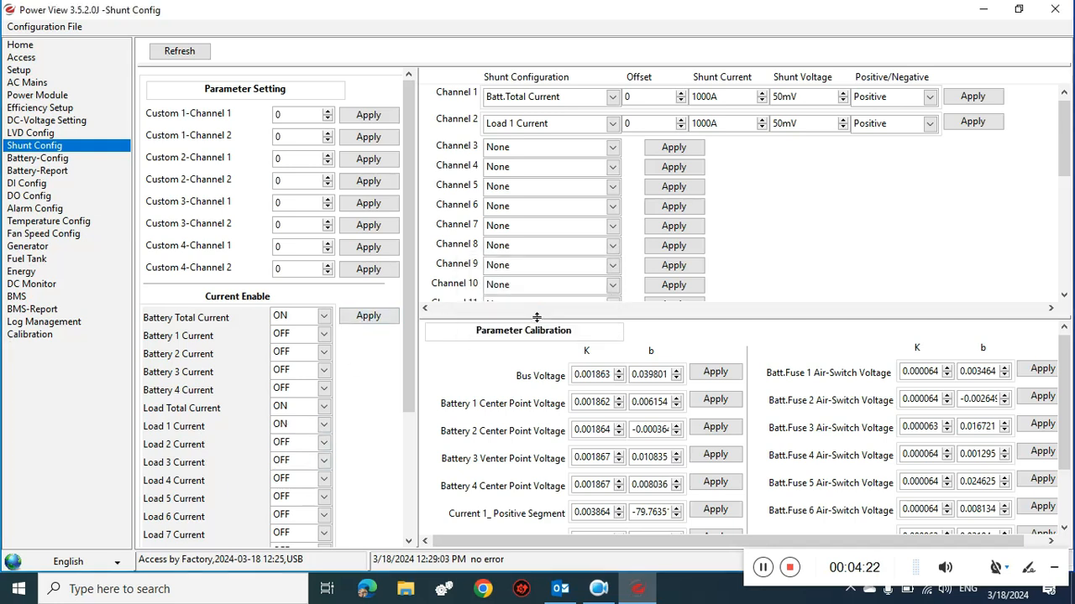
- Set the number of battery banks to 3 in Battery-Config
{"action": "left_click", "coordinate": [46, 161]}
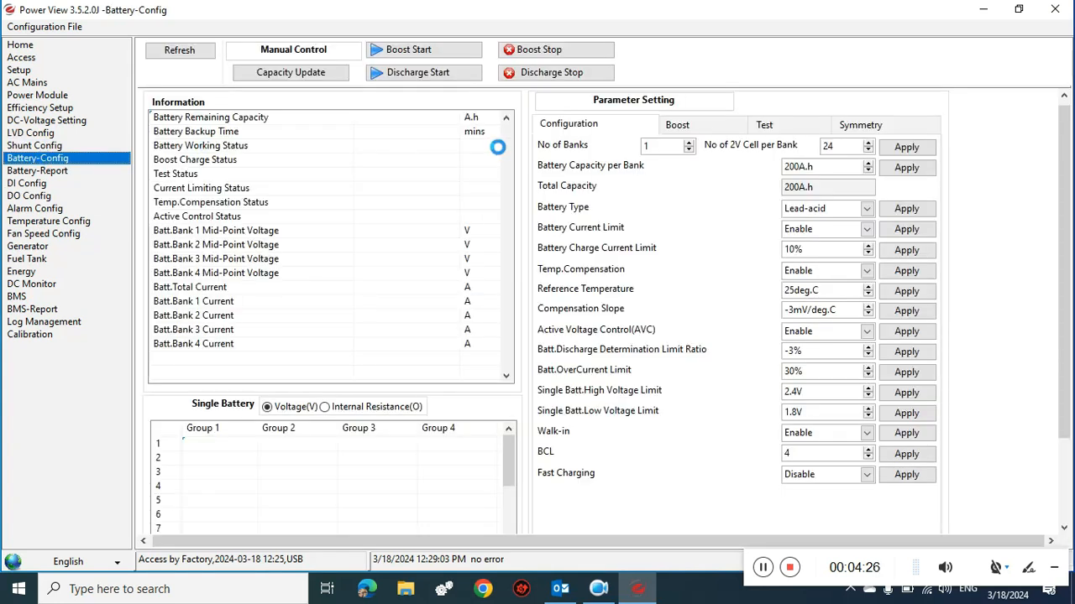
{"action": "left_click", "coordinate": [689, 143]}
{"action": "left_click", "coordinate": [689, 142]}
{"action": "left_click", "coordinate": [905, 147]}
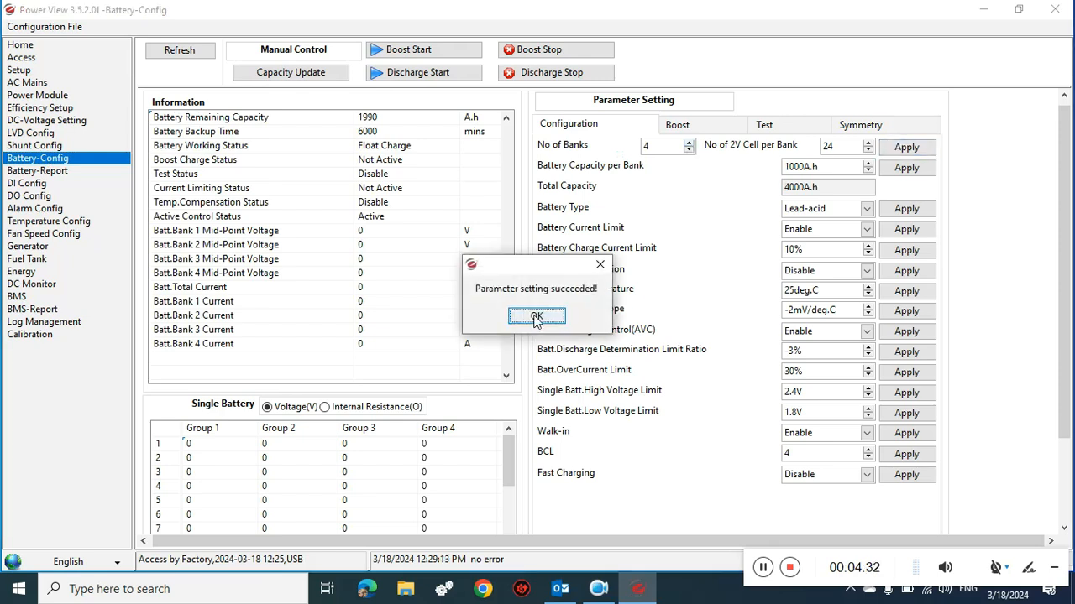
{"action": "left_click", "coordinate": [531, 321]}
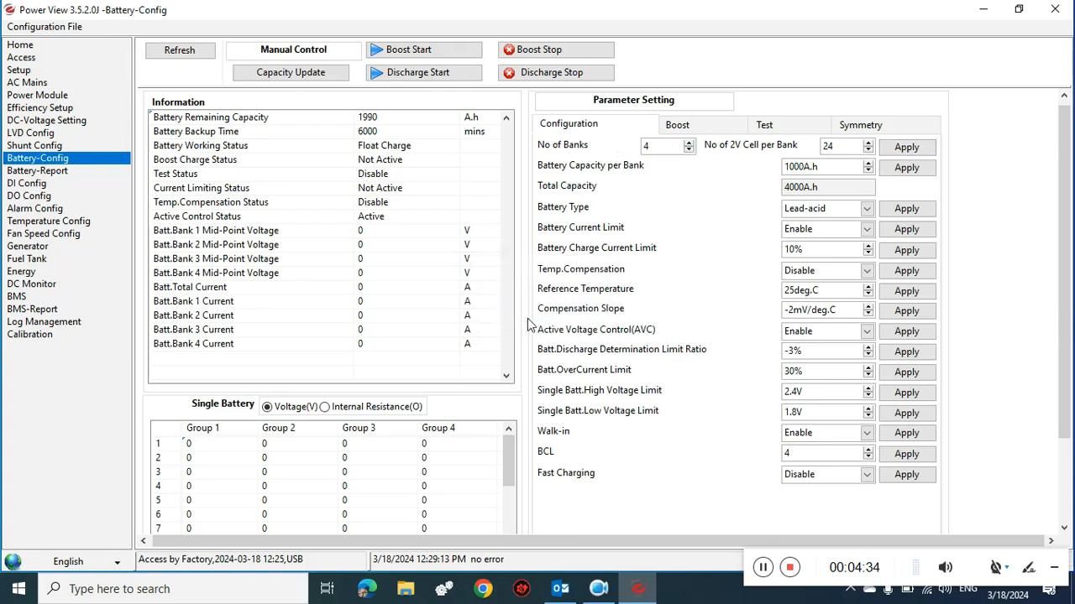
- Set the capacity per battery bank to 250A.h
{"action": "left_click", "coordinate": [800, 166]}
{"action": "key", "text": "BackSpace"}
{"action": "key", "text": "BackSpace"}
{"action": "key", "text": "BackSpace"}
{"action": "type", "text": "25"}
{"action": "left_click", "coordinate": [892, 168]}
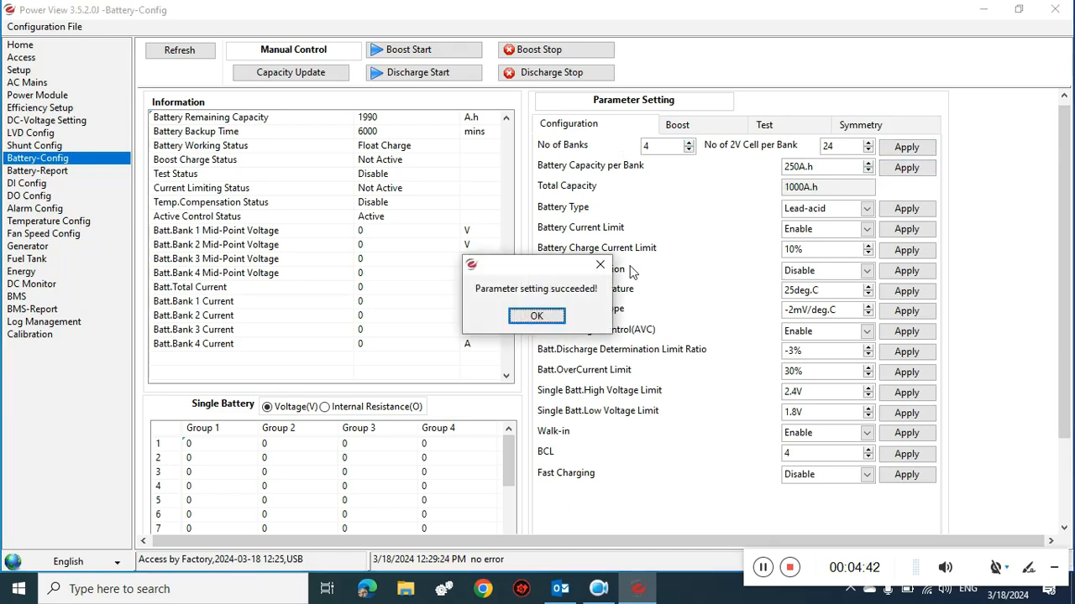
{"action": "left_click", "coordinate": [556, 315]}
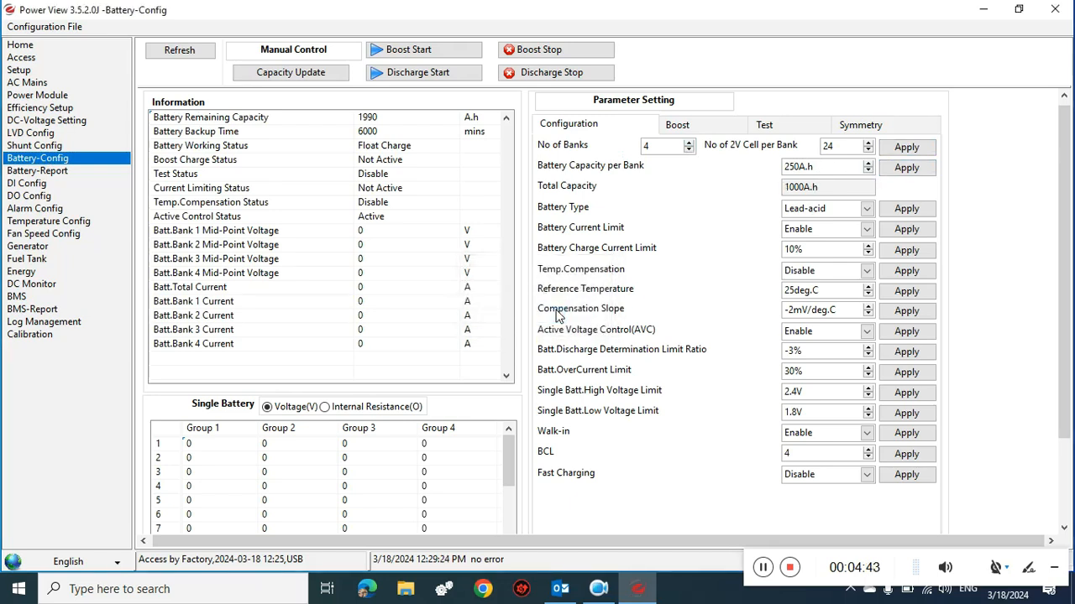
- Change the Battery Type to Lithium and show the Boost parameters
{"action": "left_click", "coordinate": [868, 209]}
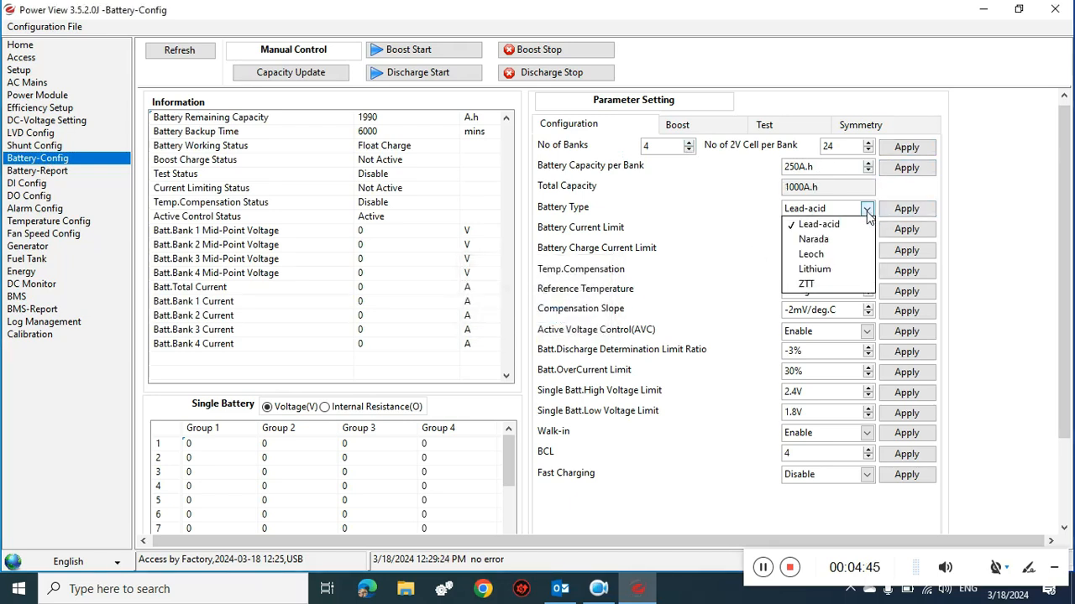
{"action": "left_click", "coordinate": [824, 270]}
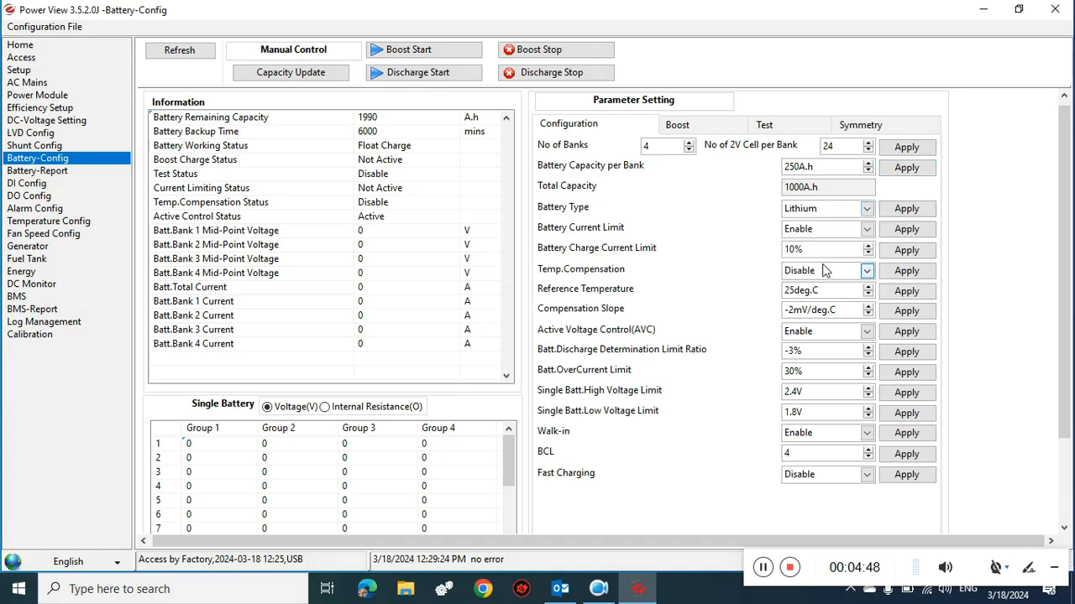
{"action": "left_click", "coordinate": [899, 208]}
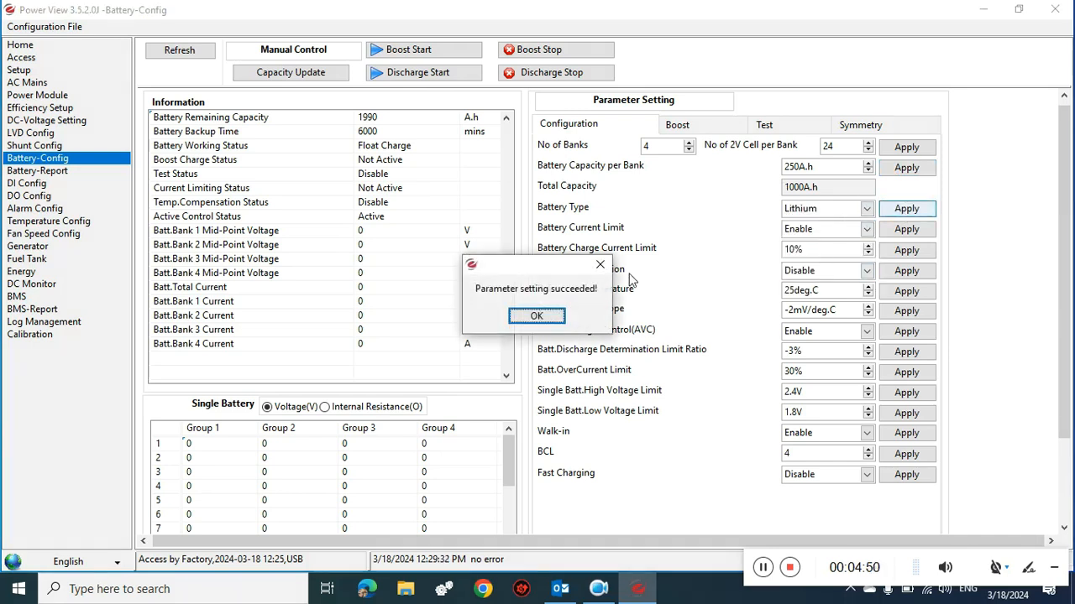
{"action": "left_click", "coordinate": [542, 317]}
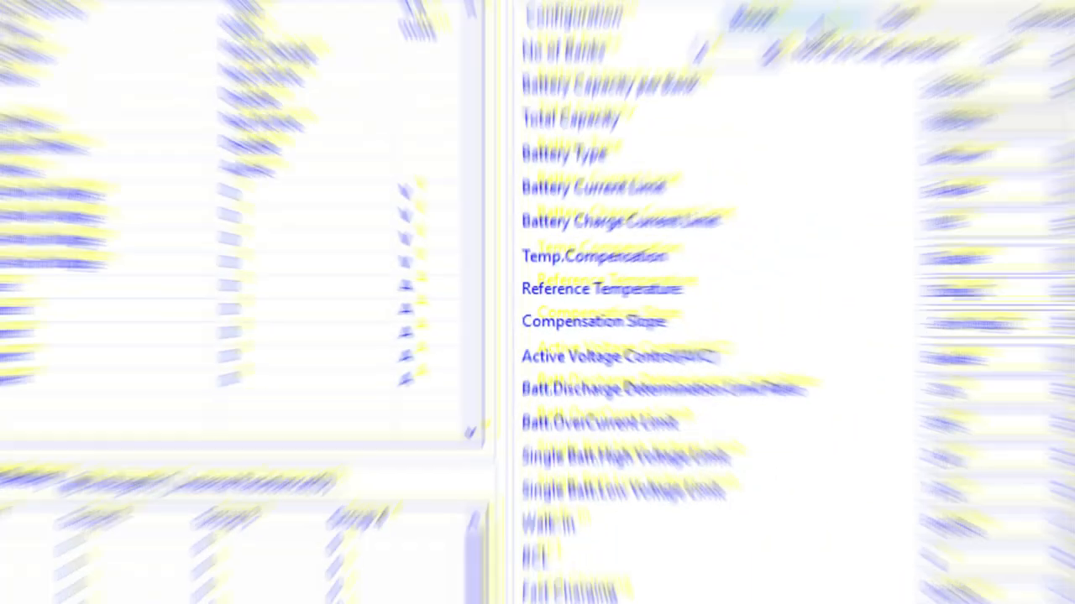
{"action": "left_click", "coordinate": [714, 127]}
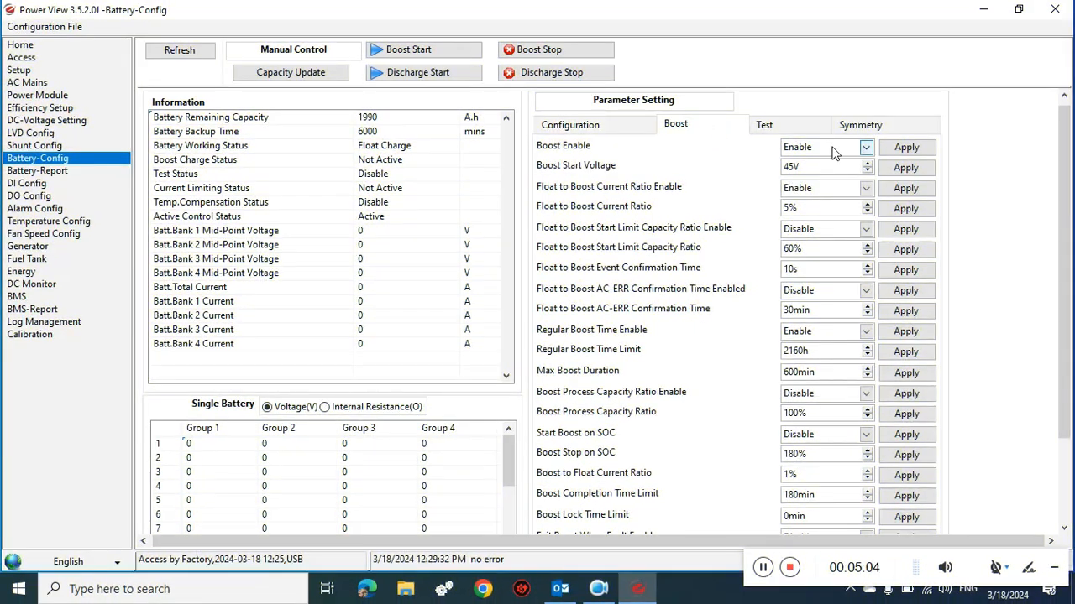
- Set Boost Enable to Disable
{"action": "left_click", "coordinate": [831, 147]}
{"action": "left_click", "coordinate": [812, 178]}
{"action": "left_click", "coordinate": [905, 149]}
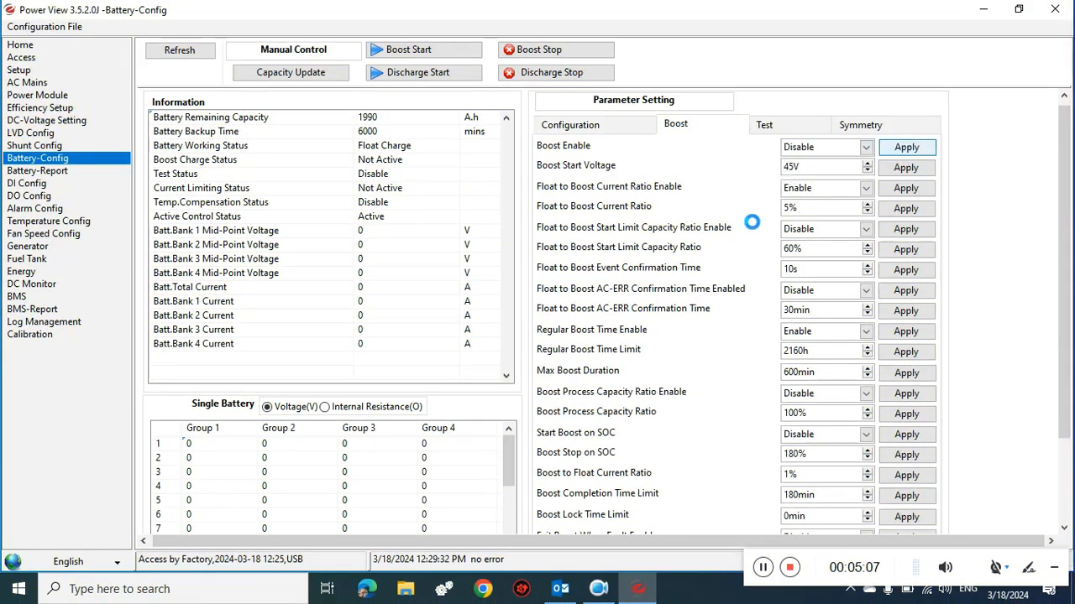
{"action": "left_click", "coordinate": [551, 315]}
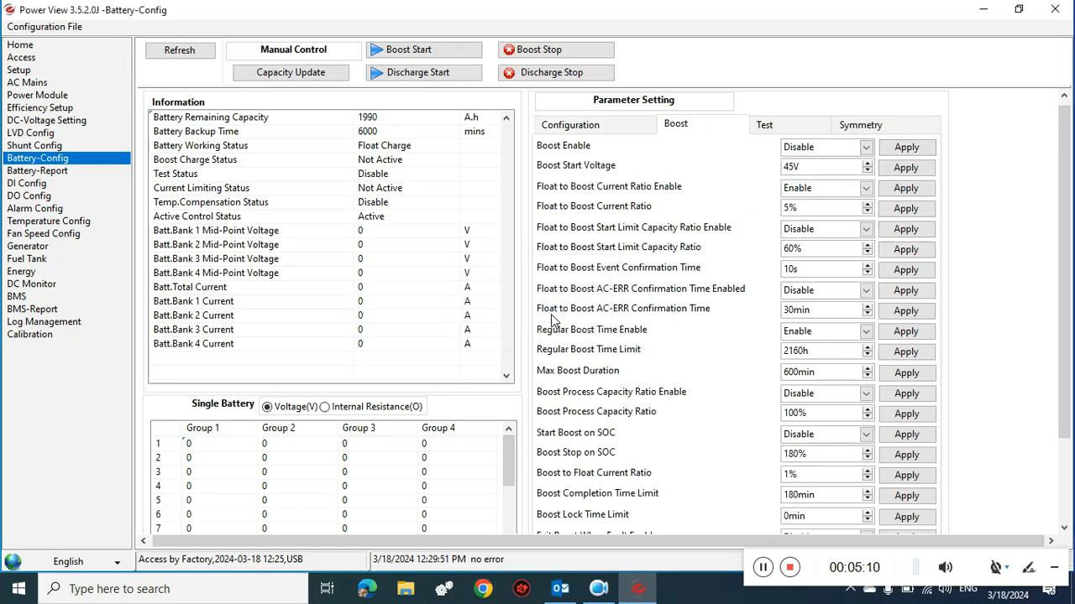
- Set Float to Boost Current Ratio Enable to Disable
{"action": "left_click", "coordinate": [864, 190]}
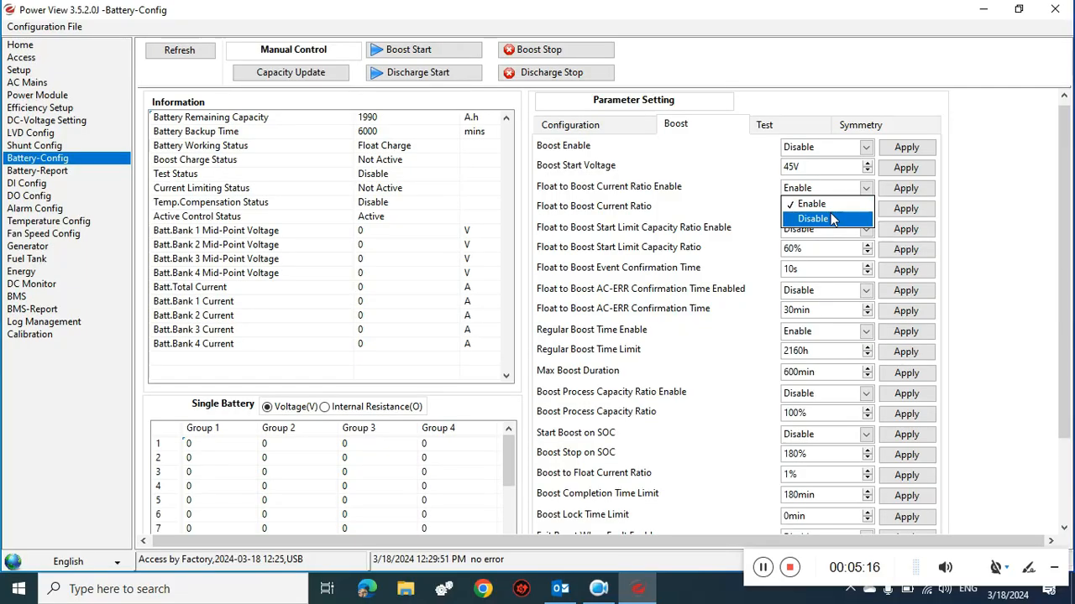
{"action": "left_click", "coordinate": [827, 219]}
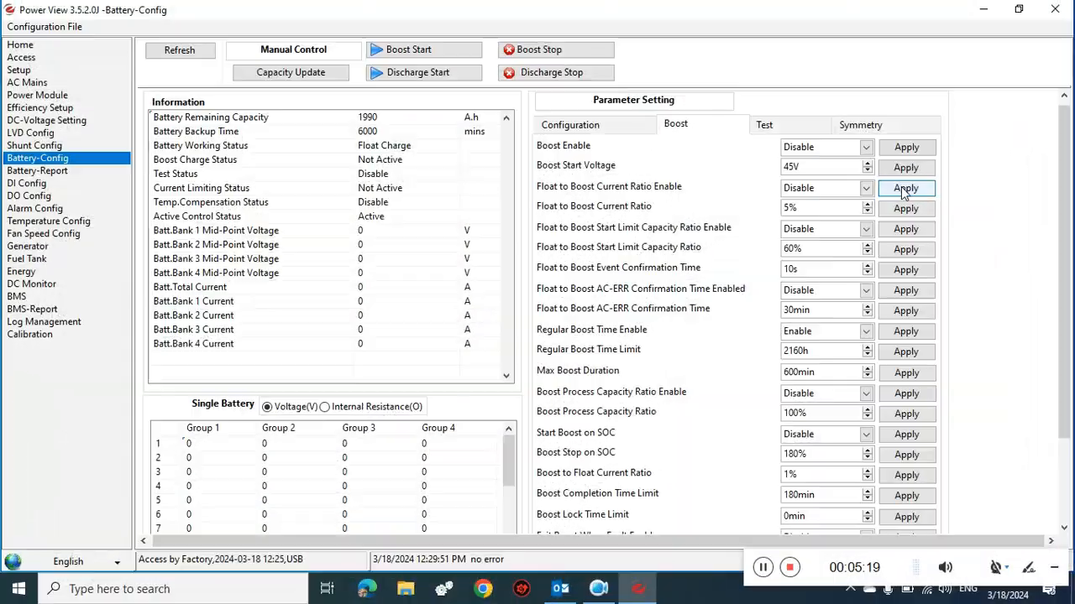
{"action": "left_click", "coordinate": [906, 187]}
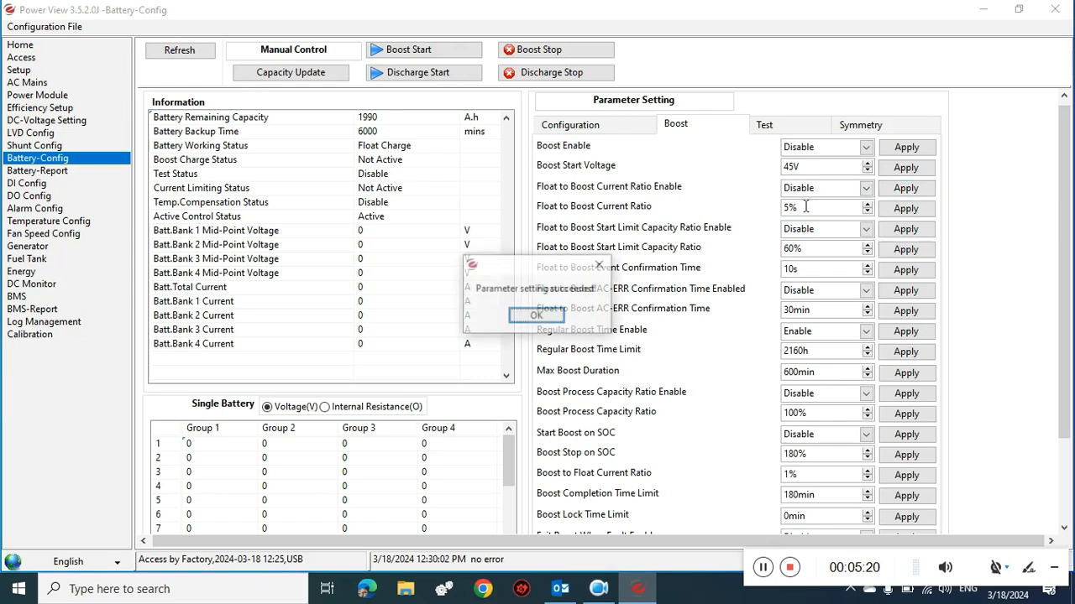
{"action": "left_click", "coordinate": [536, 317]}
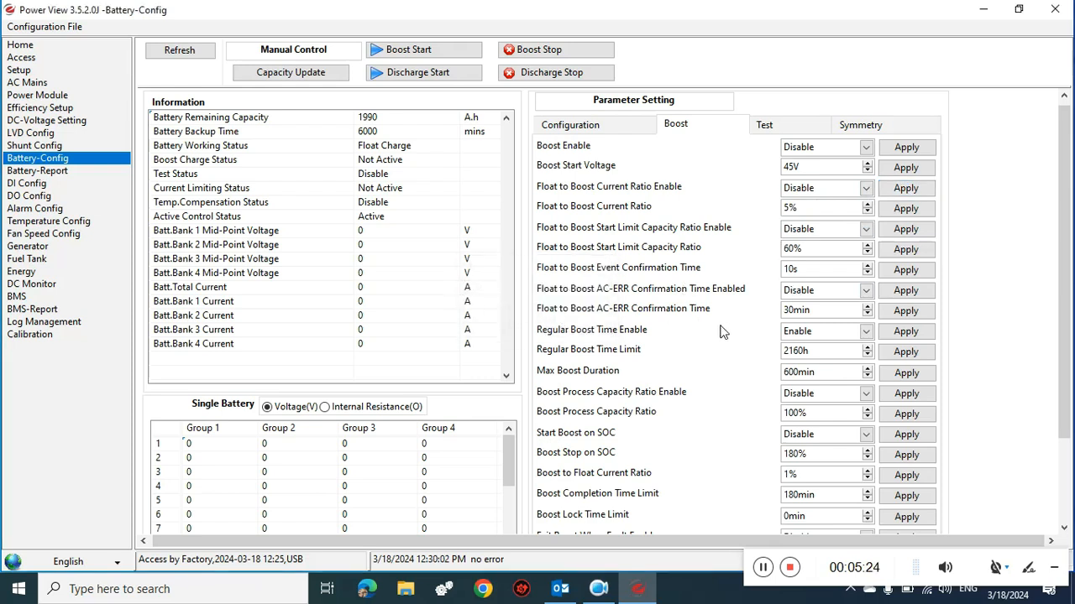
- Set Regular Boost Time Enable to Disable, then show the battery Test settings
{"action": "left_click", "coordinate": [808, 334]}
{"action": "left_click", "coordinate": [813, 362]}
{"action": "left_click", "coordinate": [897, 334]}
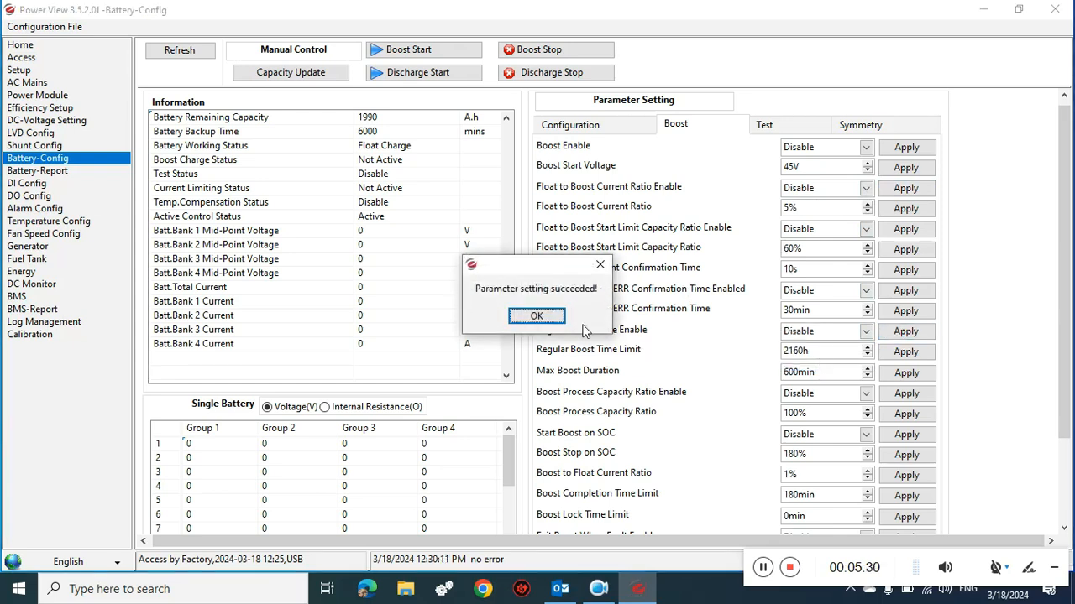
{"action": "left_click", "coordinate": [536, 317]}
{"action": "left_click_drag", "start_coordinate": [1066, 311], "coordinate": [1072, 235]}
{"action": "left_click", "coordinate": [771, 132]}
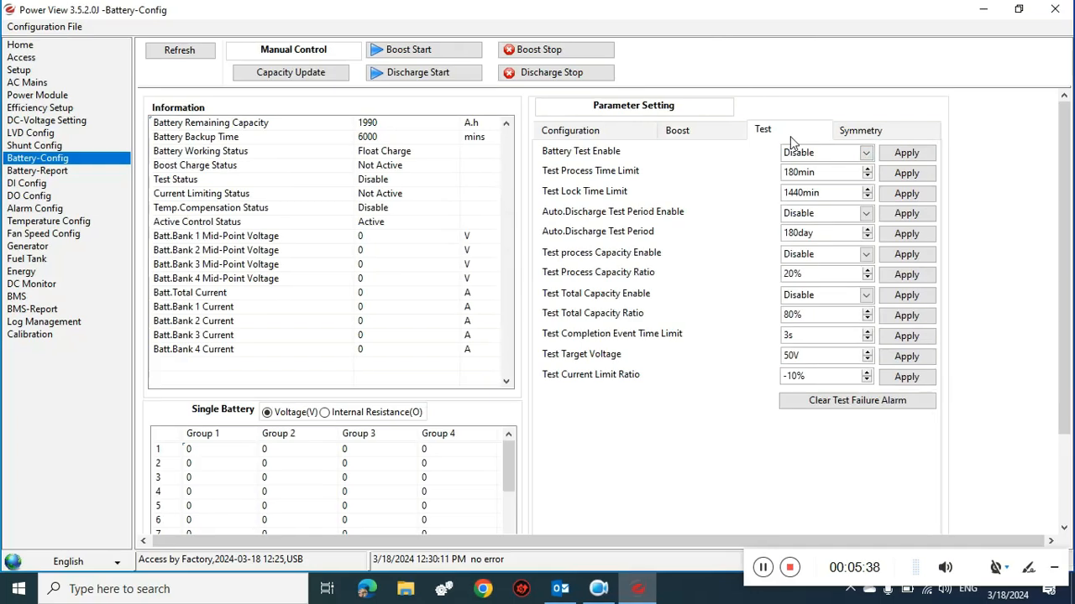
- Page through the Symmetry, Battery-Report, DI Config and DO Config settings, ending on the Alarm Config table
{"action": "left_click", "coordinate": [869, 138]}
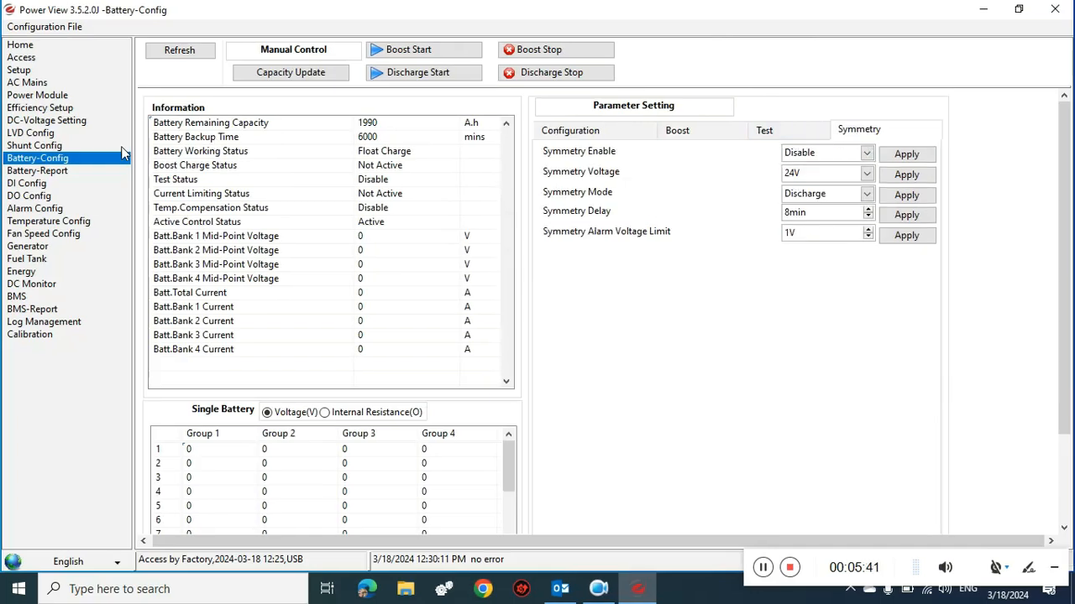
{"action": "left_click", "coordinate": [52, 173]}
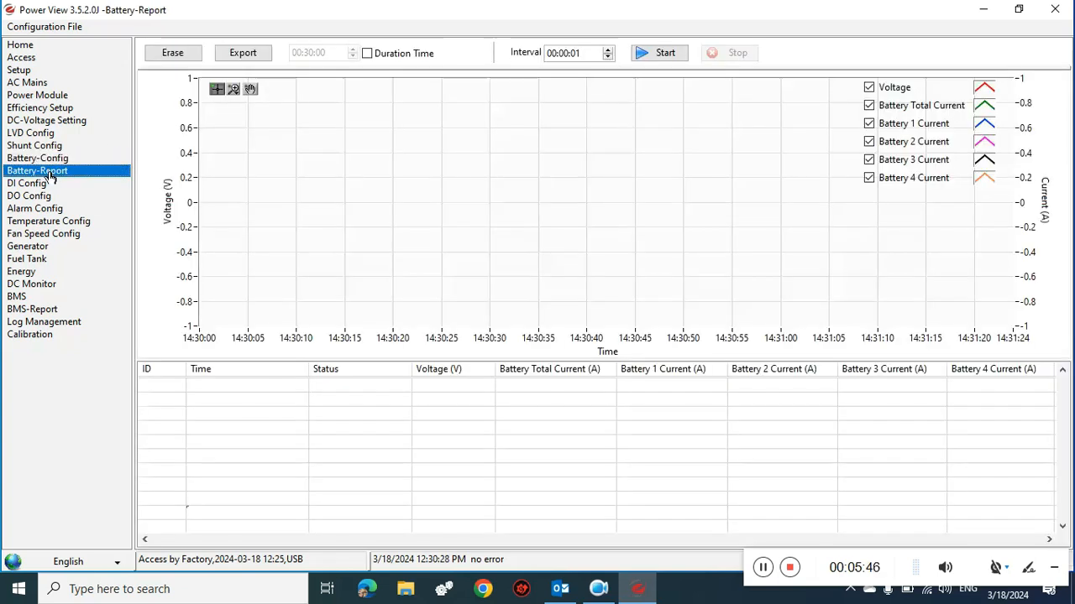
{"action": "left_click", "coordinate": [49, 182]}
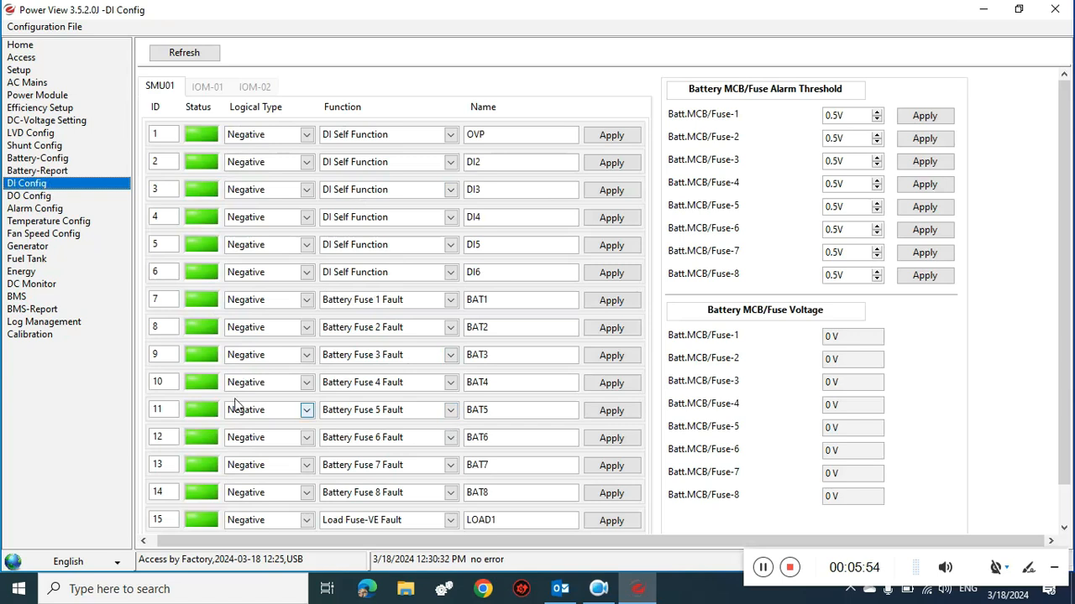
{"action": "left_click", "coordinate": [37, 196]}
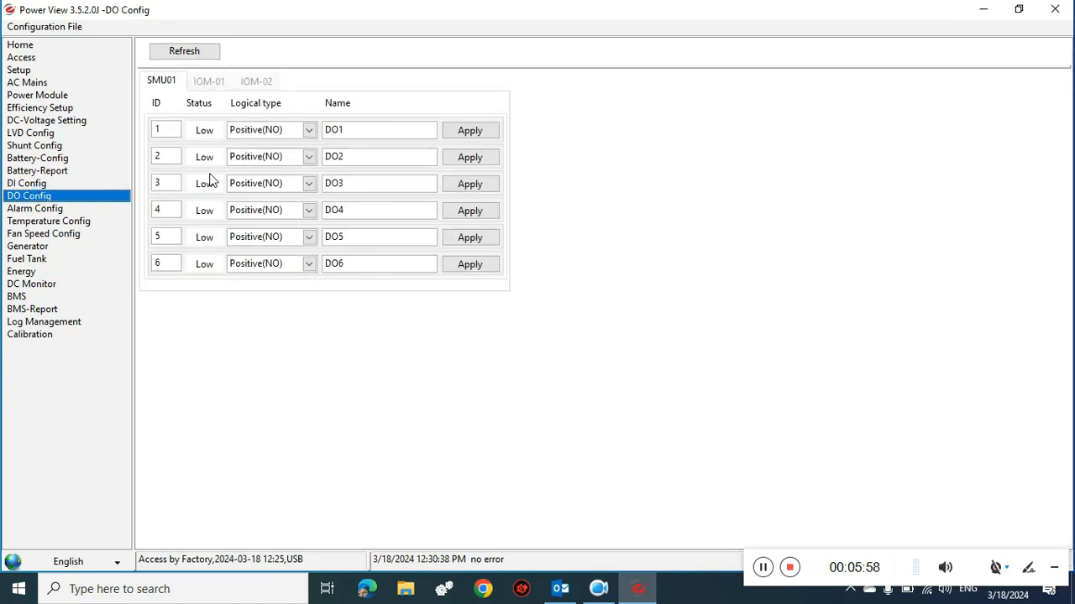
{"action": "left_click", "coordinate": [38, 208]}
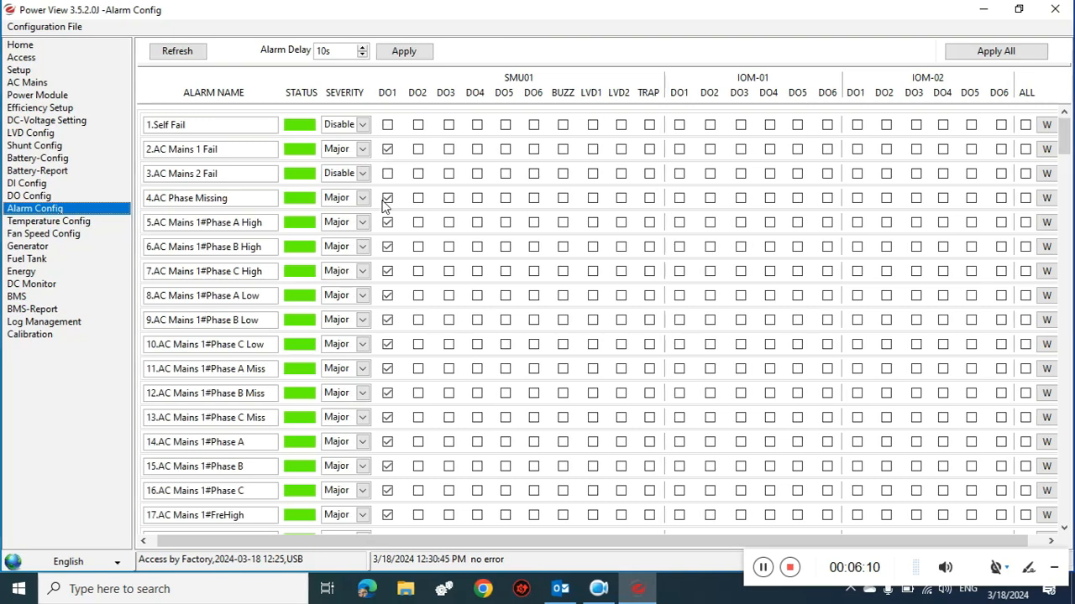
- Clear DO1 for AC Phase Missing and Phase A High, and disable AC Mains 1# Phase A/B/C High
{"action": "left_click", "coordinate": [385, 202]}
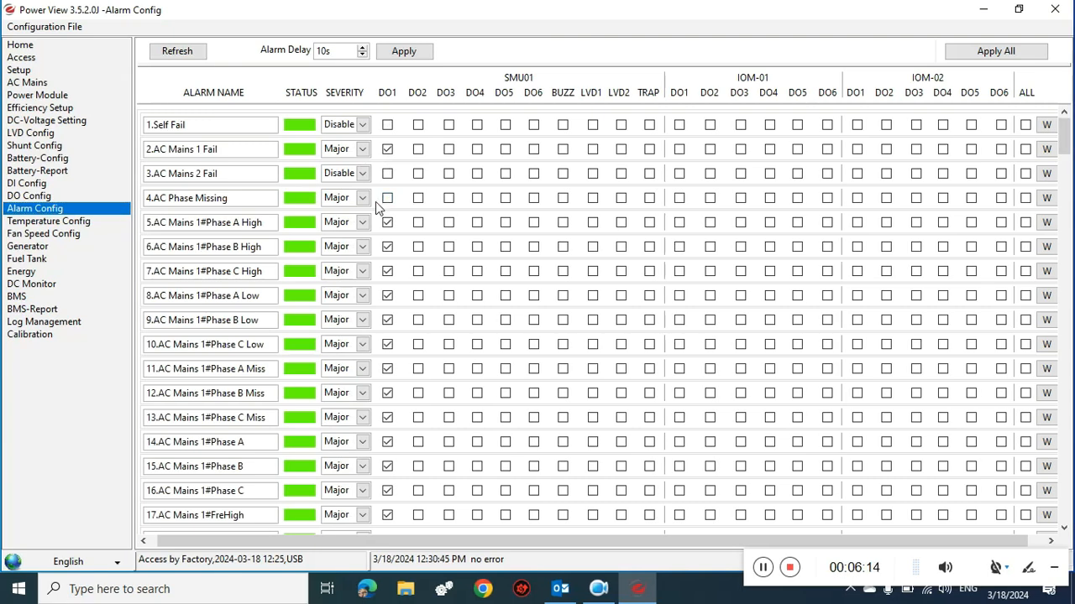
{"action": "left_click", "coordinate": [387, 223]}
{"action": "left_click", "coordinate": [363, 222]}
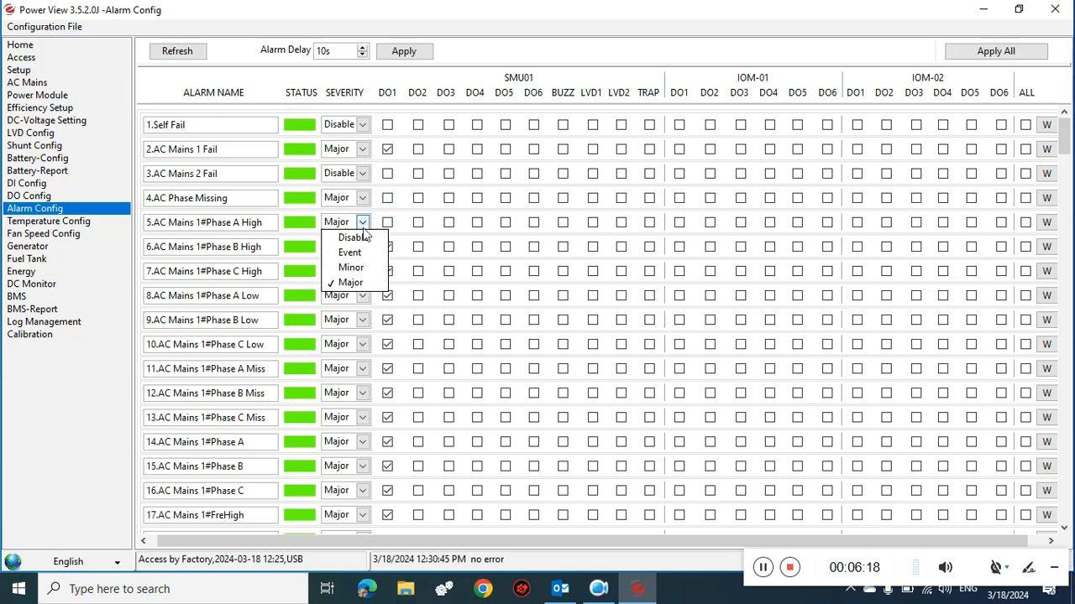
{"action": "left_click", "coordinate": [362, 237]}
{"action": "left_click", "coordinate": [364, 248]}
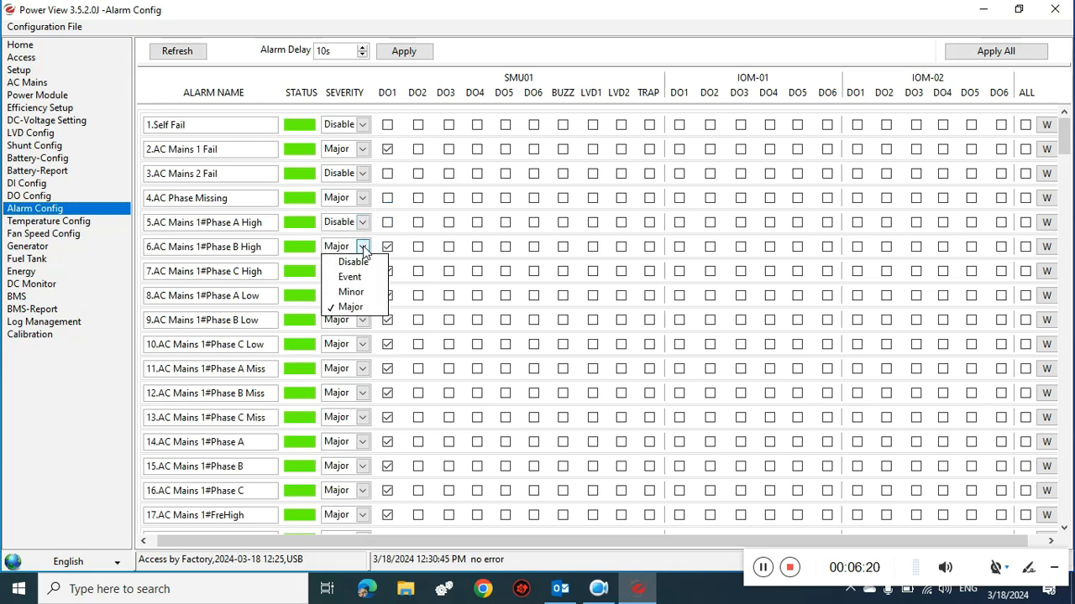
{"action": "left_click", "coordinate": [352, 262]}
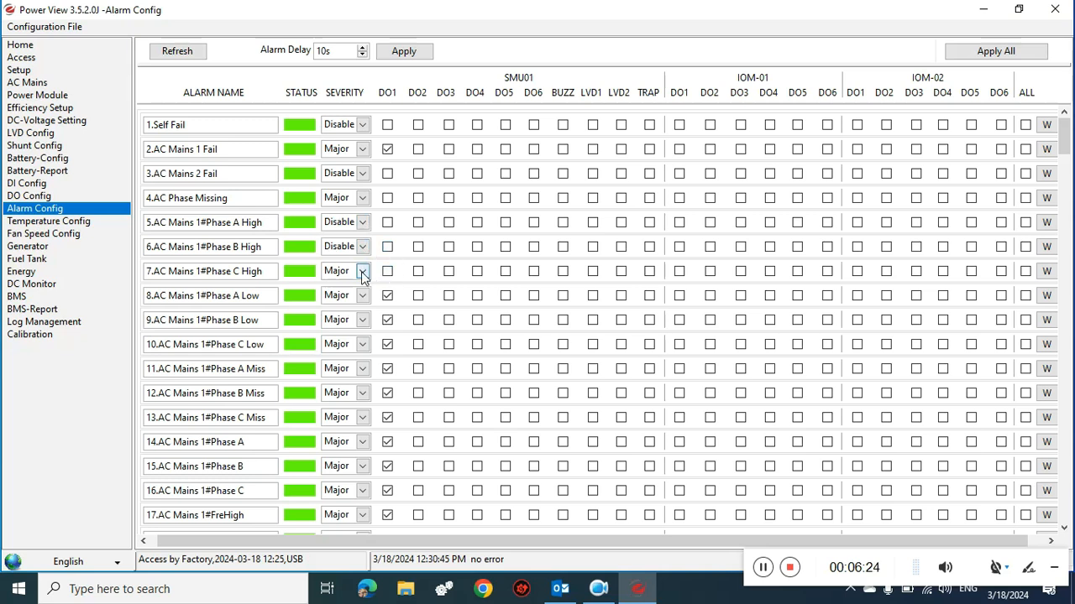
{"action": "left_click", "coordinate": [360, 272]}
{"action": "left_click", "coordinate": [353, 286]}
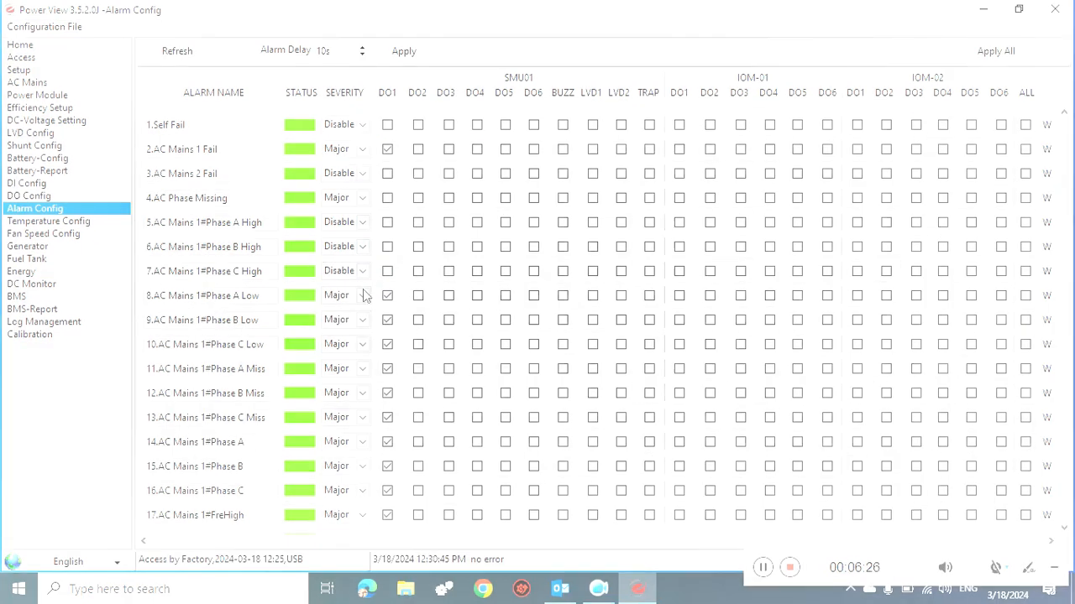
- Disable AC Mains 1# Phase A/B/C Low, clearing DO1 for Phase A Low and Phase B Low
{"action": "left_click", "coordinate": [362, 295]}
{"action": "left_click", "coordinate": [370, 312]}
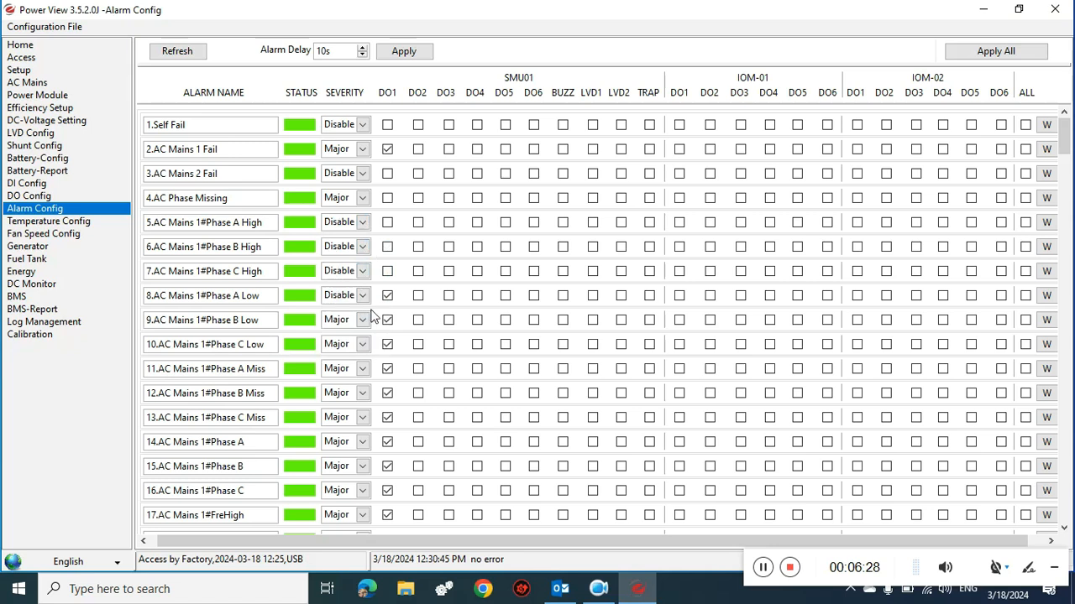
{"action": "left_click", "coordinate": [387, 297]}
{"action": "left_click", "coordinate": [387, 321]}
{"action": "left_click", "coordinate": [364, 322]}
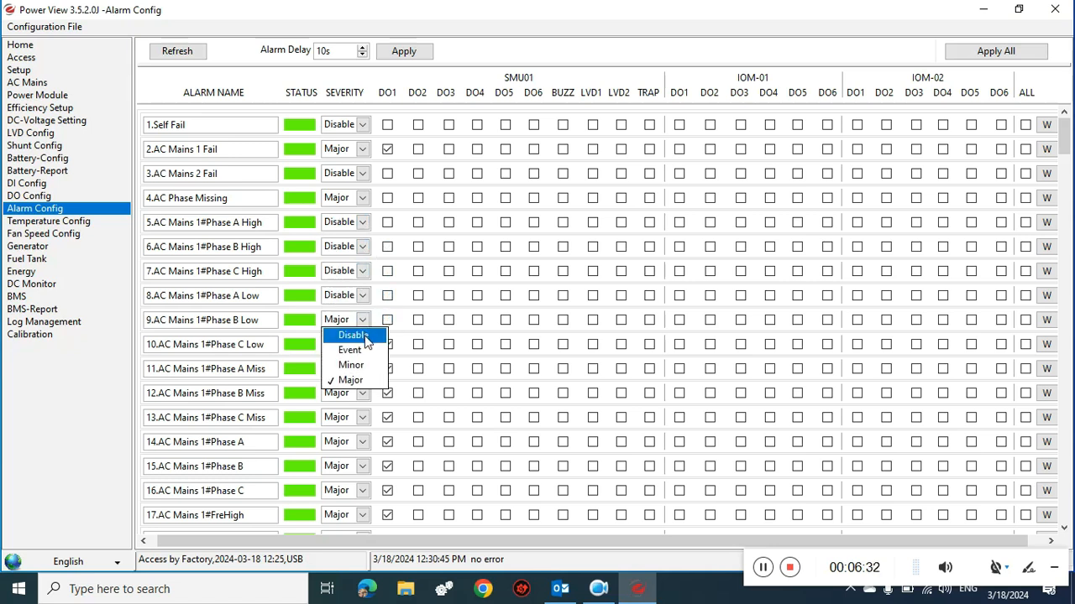
{"action": "left_click", "coordinate": [364, 335]}
{"action": "left_click", "coordinate": [363, 345]}
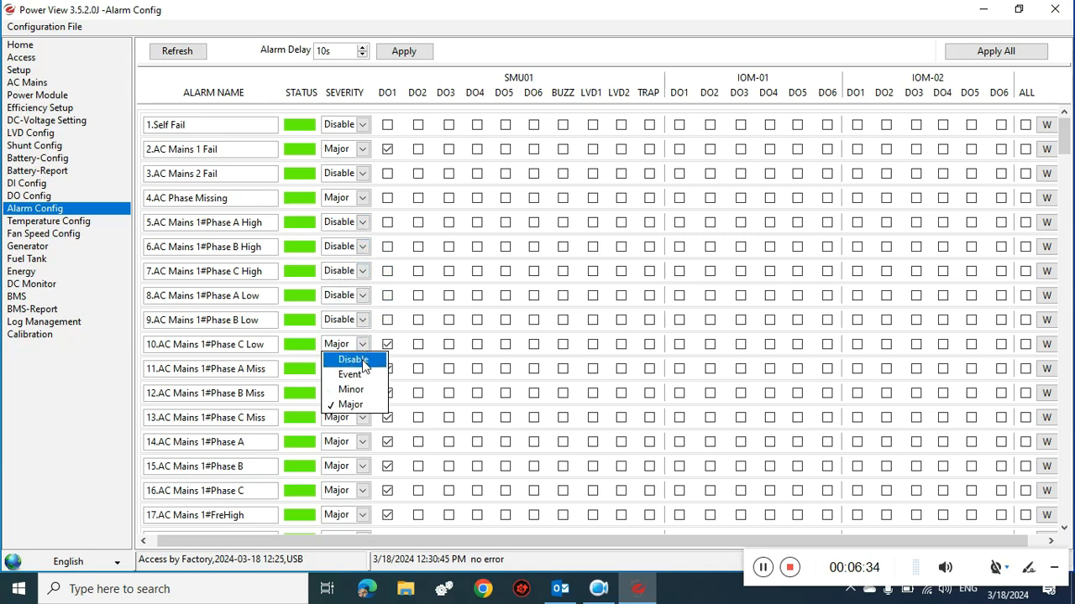
{"action": "left_click", "coordinate": [372, 361]}
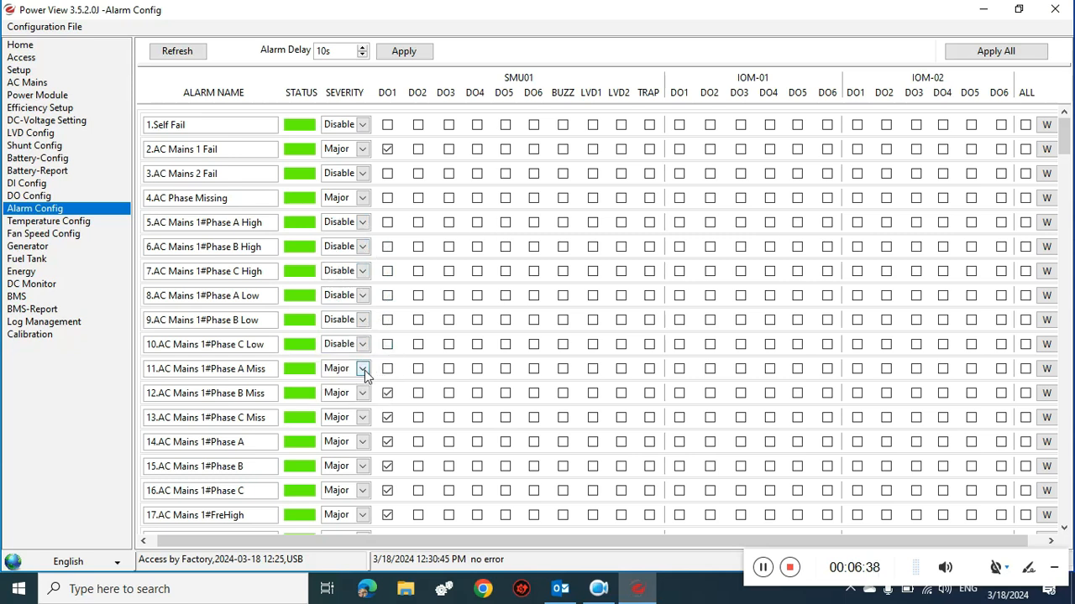
- Disable AC Mains 1# Phase A/B/C Miss, clearing DO1 for Phase B Miss and Phase C Miss
{"action": "left_click", "coordinate": [365, 370]}
{"action": "left_click", "coordinate": [360, 379]}
{"action": "left_click", "coordinate": [365, 396]}
{"action": "left_click", "coordinate": [376, 406]}
{"action": "left_click", "coordinate": [387, 396]}
{"action": "left_click", "coordinate": [364, 418]}
{"action": "left_click", "coordinate": [387, 417]}
{"action": "left_click", "coordinate": [387, 442]}
- Disable AC Mains 1# Phase A, Phase B, Phase C and FreHigh, clearing DO1 for Phase A and Phase B
{"action": "left_click", "coordinate": [387, 442]}
{"action": "left_click", "coordinate": [362, 443]}
{"action": "left_click", "coordinate": [361, 458]}
{"action": "left_click", "coordinate": [362, 467]}
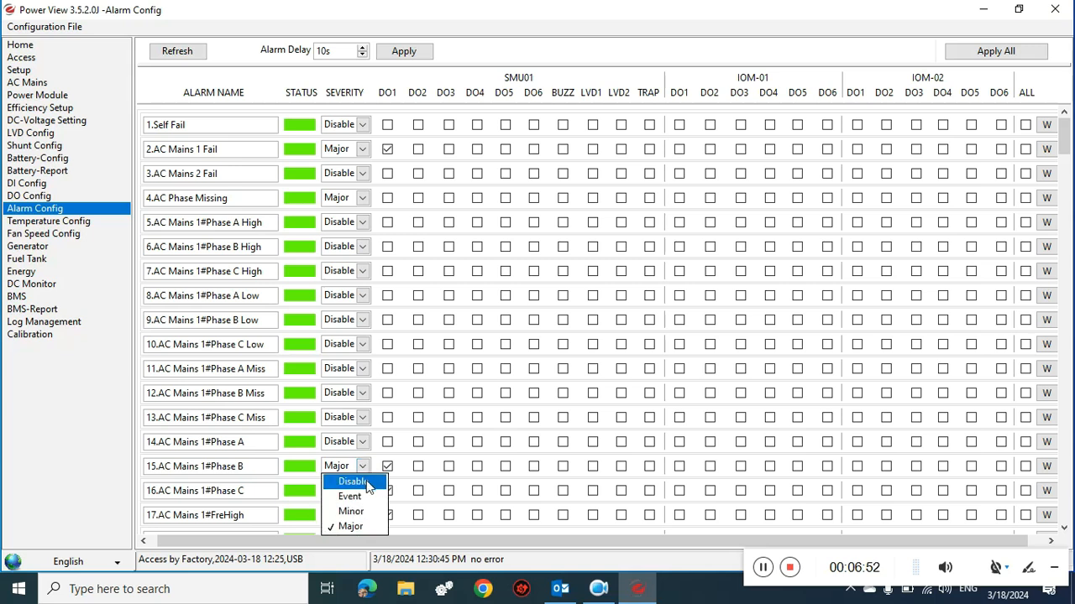
{"action": "left_click", "coordinate": [353, 482]}
{"action": "left_click", "coordinate": [387, 468]}
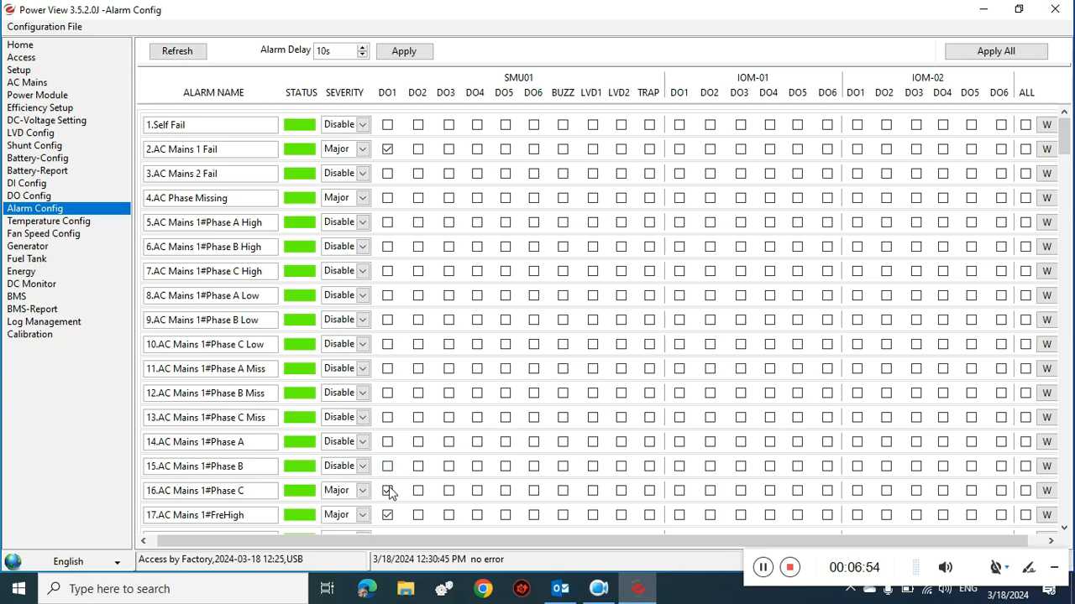
{"action": "left_click", "coordinate": [363, 491]}
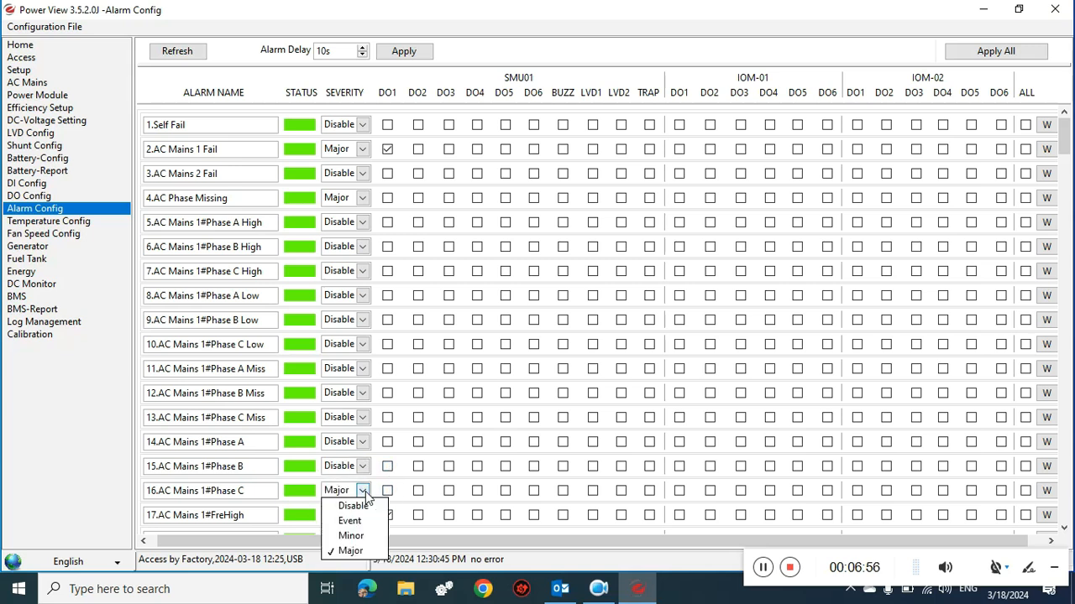
{"action": "left_click", "coordinate": [365, 504]}
{"action": "left_click", "coordinate": [365, 515]}
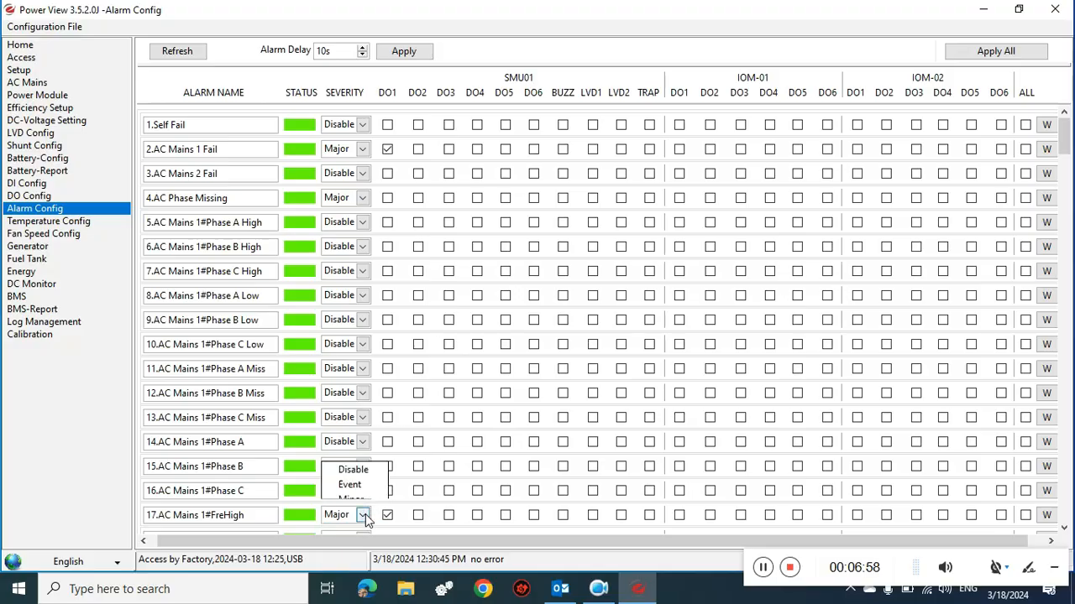
{"action": "left_click", "coordinate": [368, 450]}
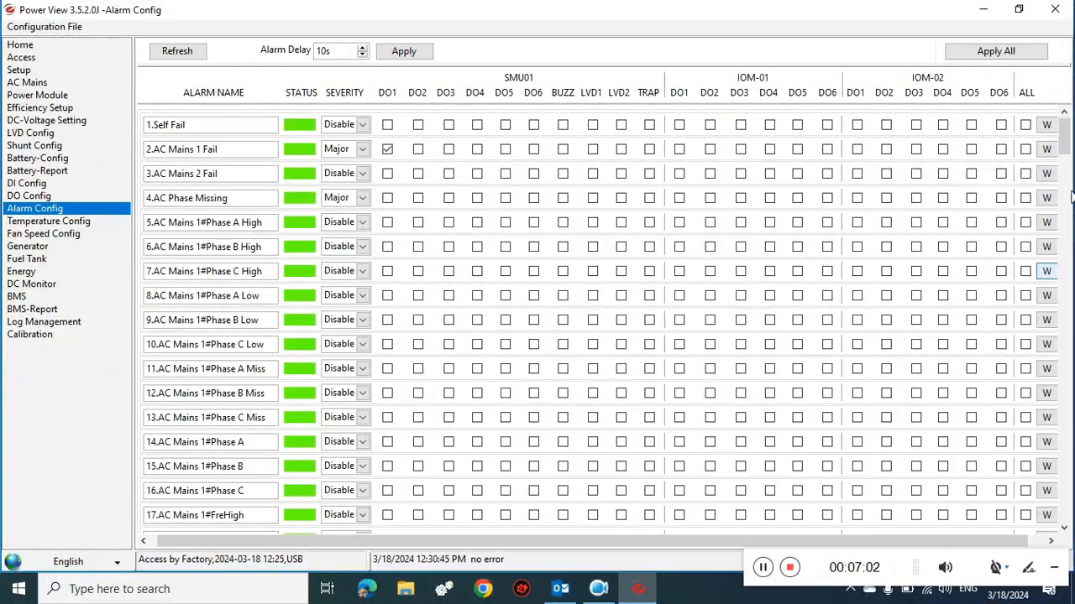
{"action": "left_click_drag", "start_coordinate": [1066, 146], "coordinate": [1070, 171]}
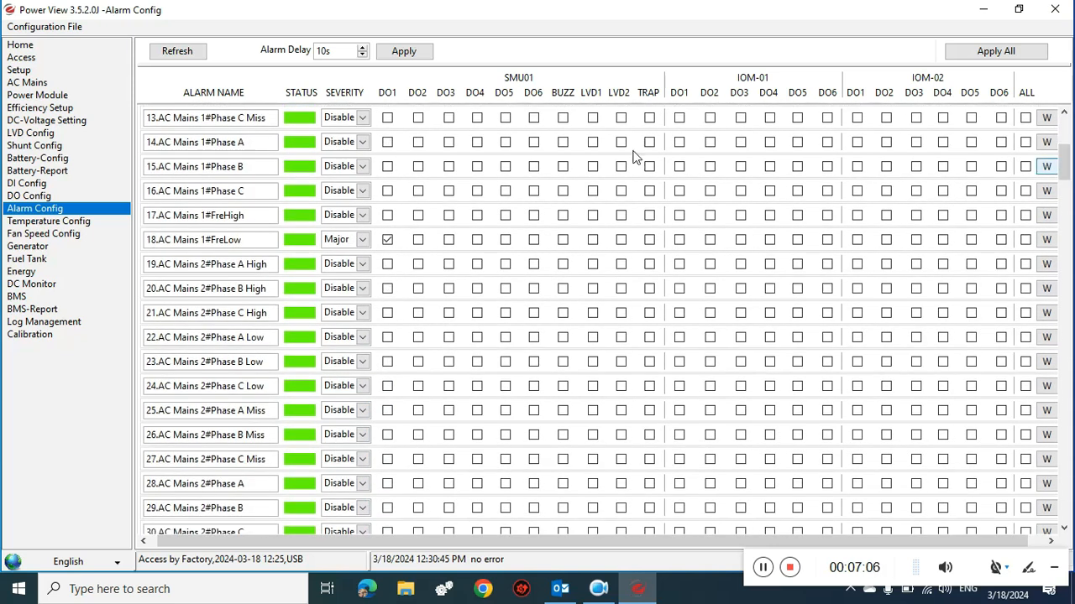
- Remove AC Mains 1#FreLow from DO1 and set its severity to Disable
{"action": "left_click", "coordinate": [387, 240]}
{"action": "left_click", "coordinate": [362, 240]}
{"action": "left_click", "coordinate": [362, 255]}
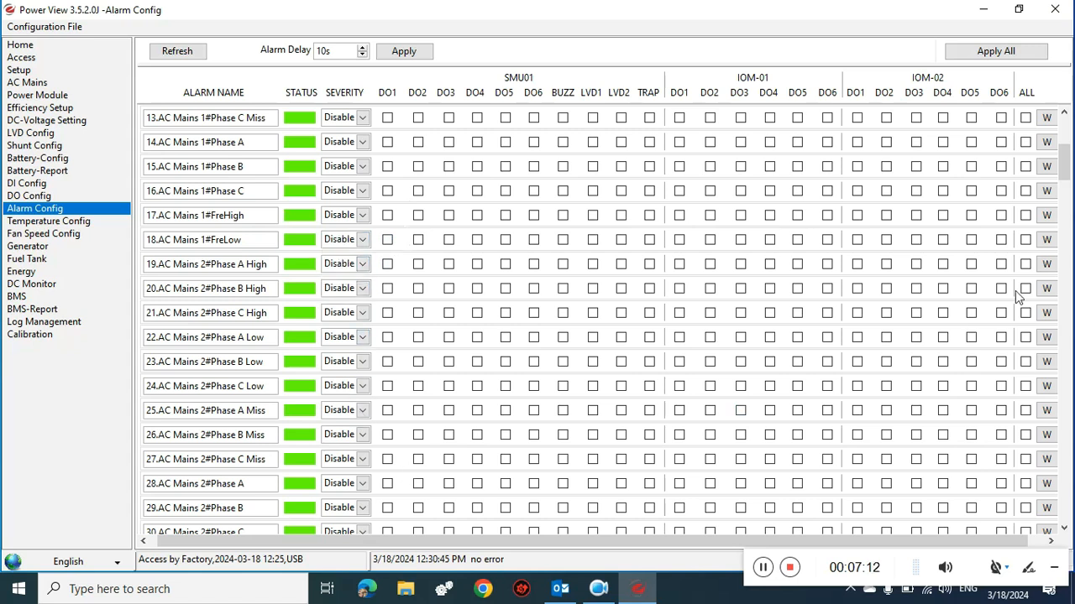
{"action": "left_click_drag", "start_coordinate": [1068, 160], "coordinate": [1068, 194]}
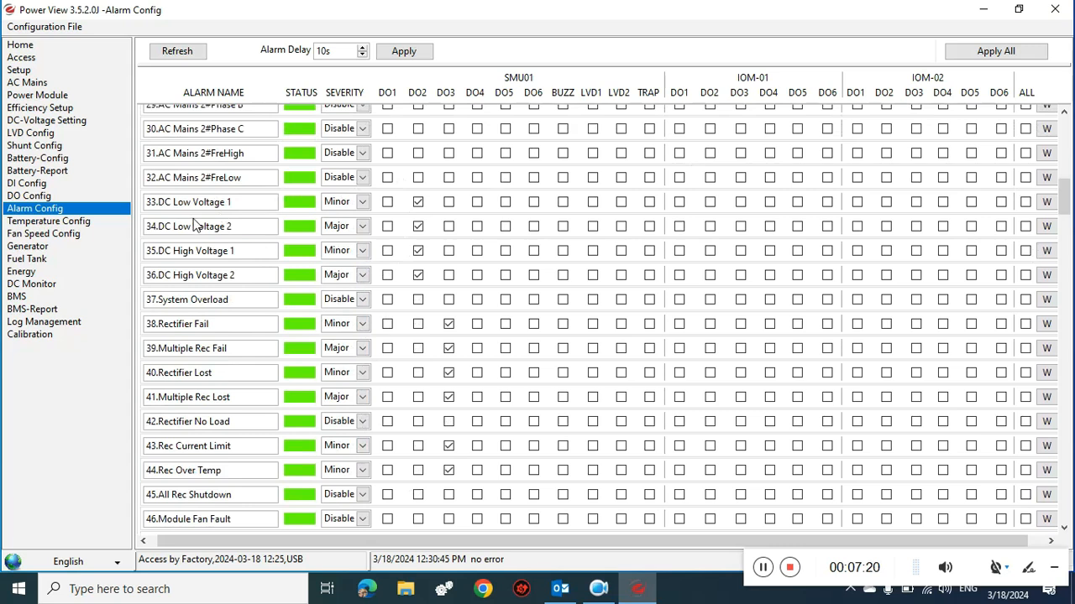
- Disable DC Low Voltage 2, DC High Voltage 1 and DC High Voltage 2, clearing their DO2 outputs
{"action": "left_click", "coordinate": [365, 227]}
{"action": "left_click", "coordinate": [367, 242]}
{"action": "left_click", "coordinate": [418, 227]}
{"action": "left_click", "coordinate": [365, 251]}
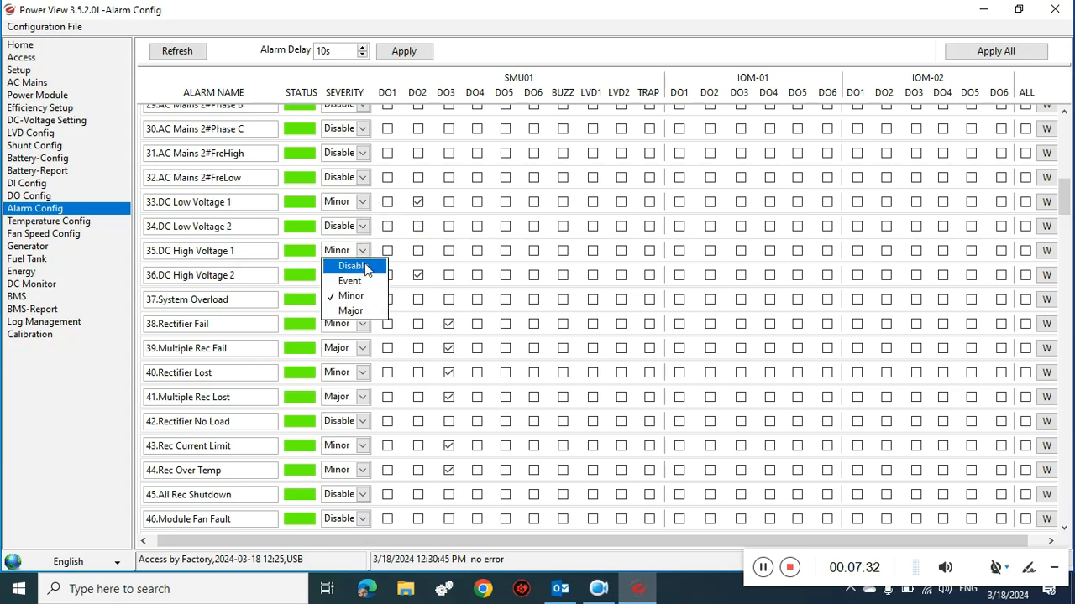
{"action": "left_click", "coordinate": [366, 267]}
{"action": "left_click", "coordinate": [417, 278]}
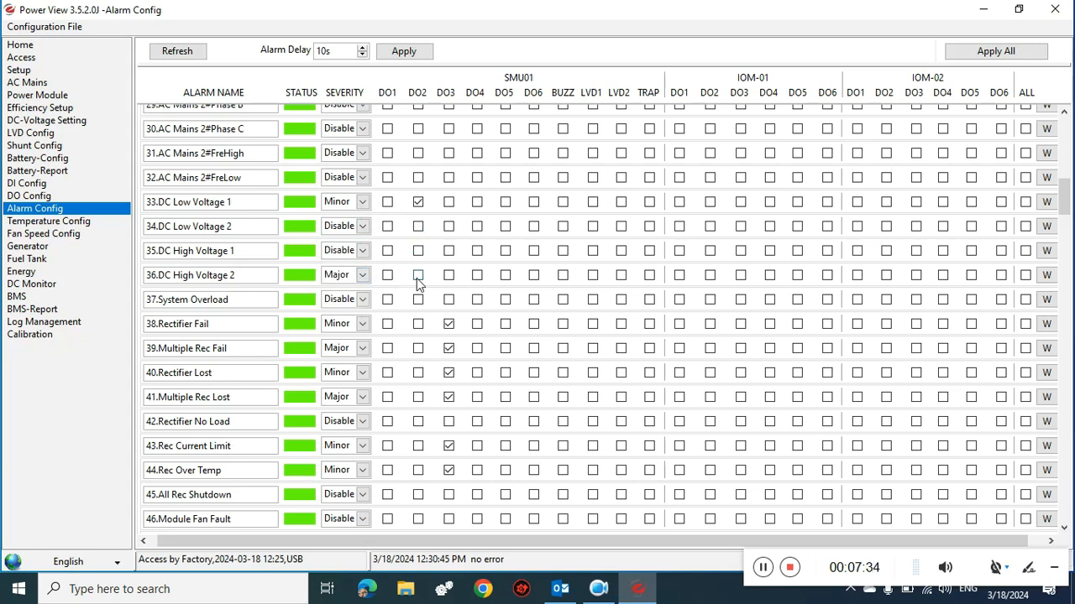
{"action": "left_click", "coordinate": [362, 275]}
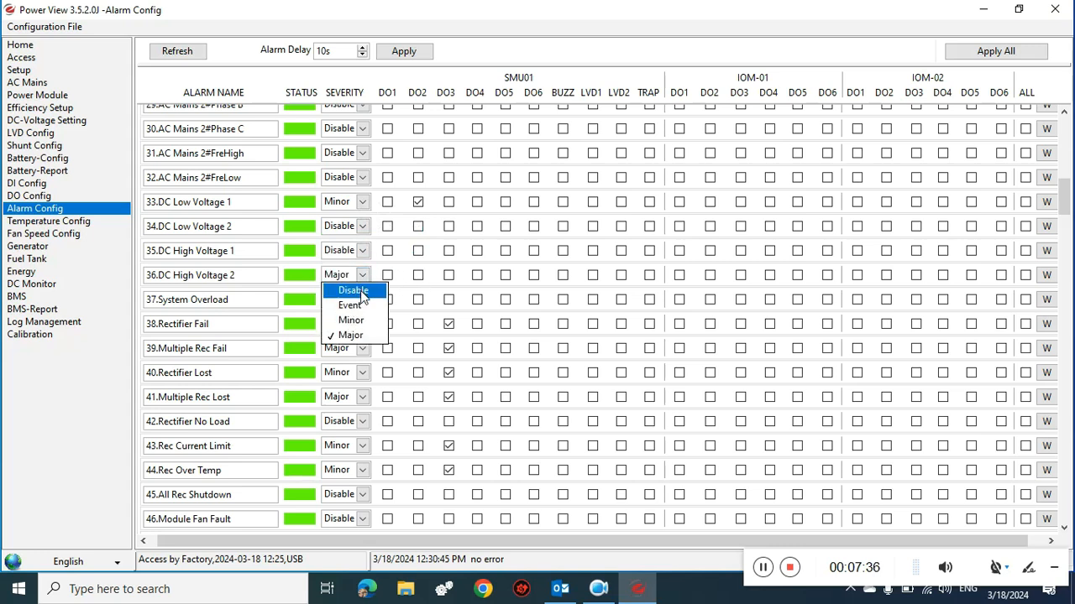
{"action": "left_click", "coordinate": [353, 290]}
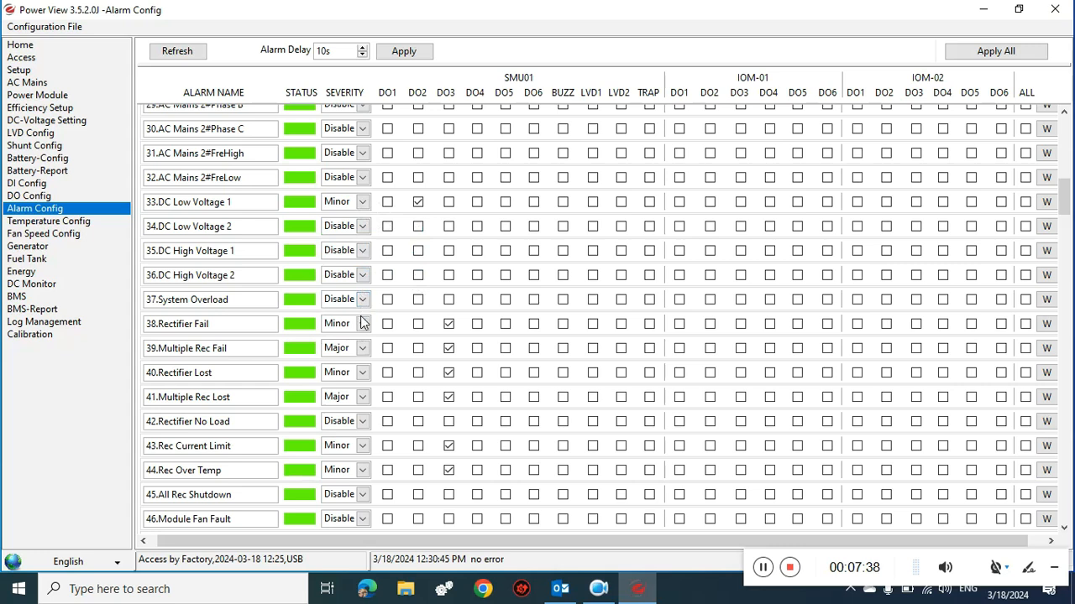
- Move Rectifier Fail and Rectifier Lost to DO2, Multiple Rec Lost to DO1, and clear Multiple Rec Fail's DO3
{"action": "left_click", "coordinate": [448, 324]}
{"action": "left_click", "coordinate": [420, 327]}
{"action": "left_click", "coordinate": [450, 349]}
{"action": "left_click", "coordinate": [419, 373]}
{"action": "left_click", "coordinate": [449, 397]}
{"action": "left_click", "coordinate": [388, 399]}
- Set Rectifier No Load and Rec Current Limit severities to Event
{"action": "left_click", "coordinate": [362, 423]}
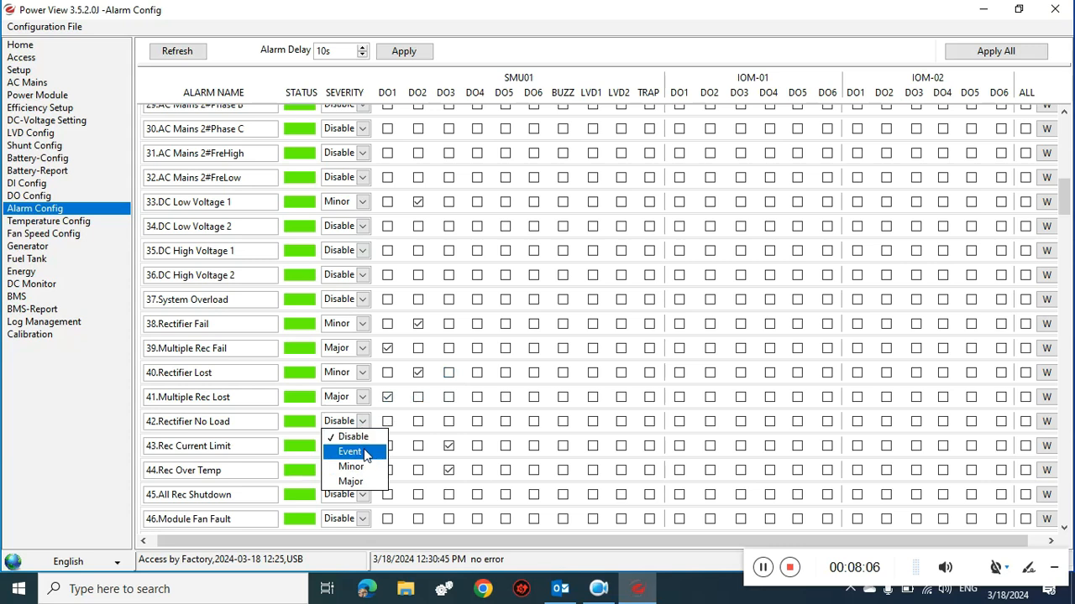
{"action": "left_click", "coordinate": [365, 451]}
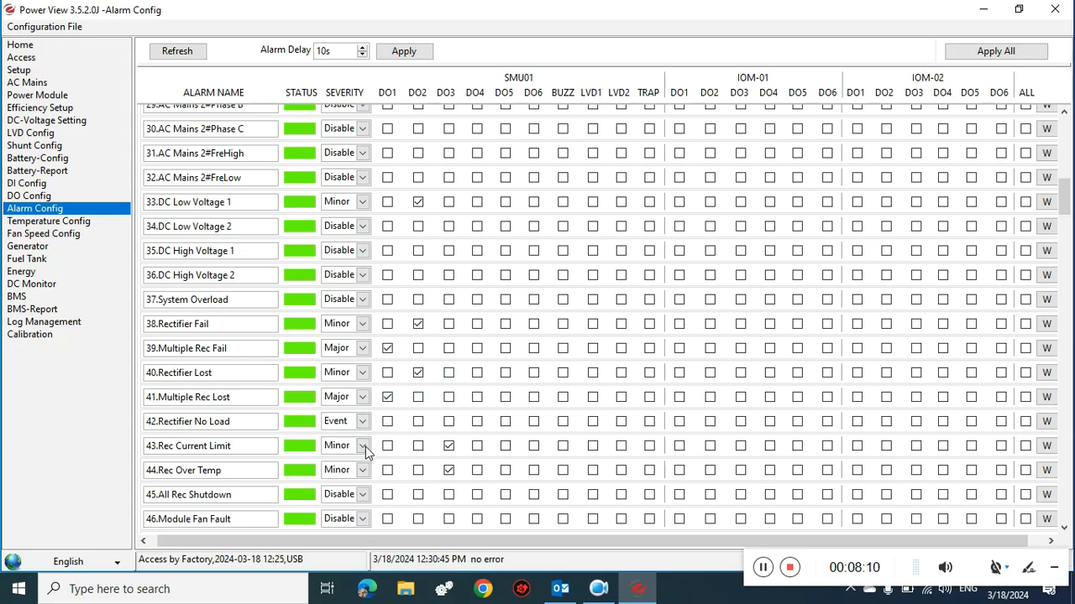
{"action": "left_click", "coordinate": [365, 447]}
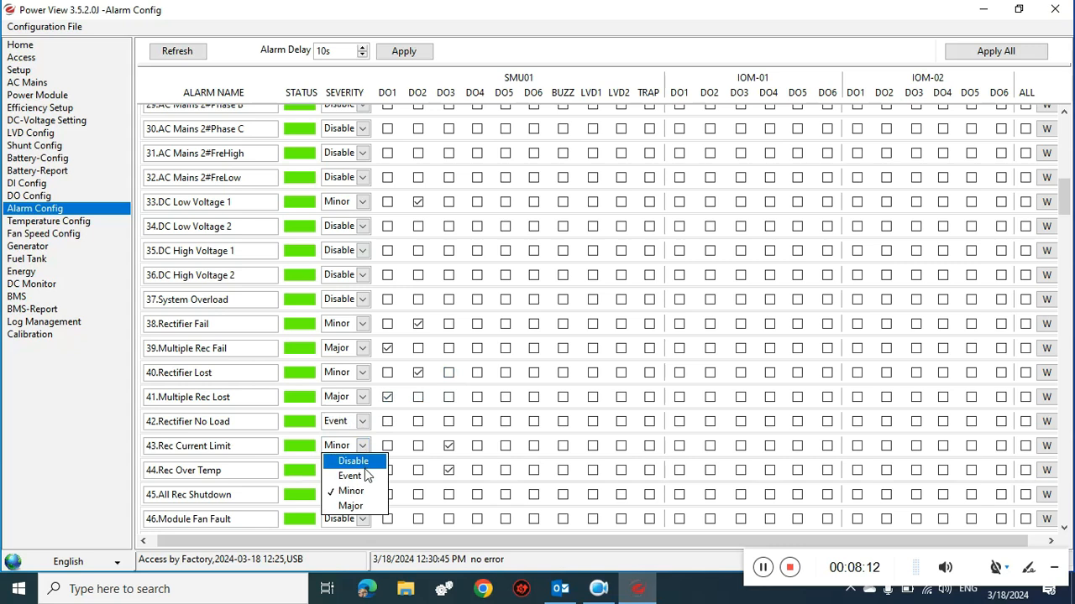
{"action": "left_click", "coordinate": [367, 478]}
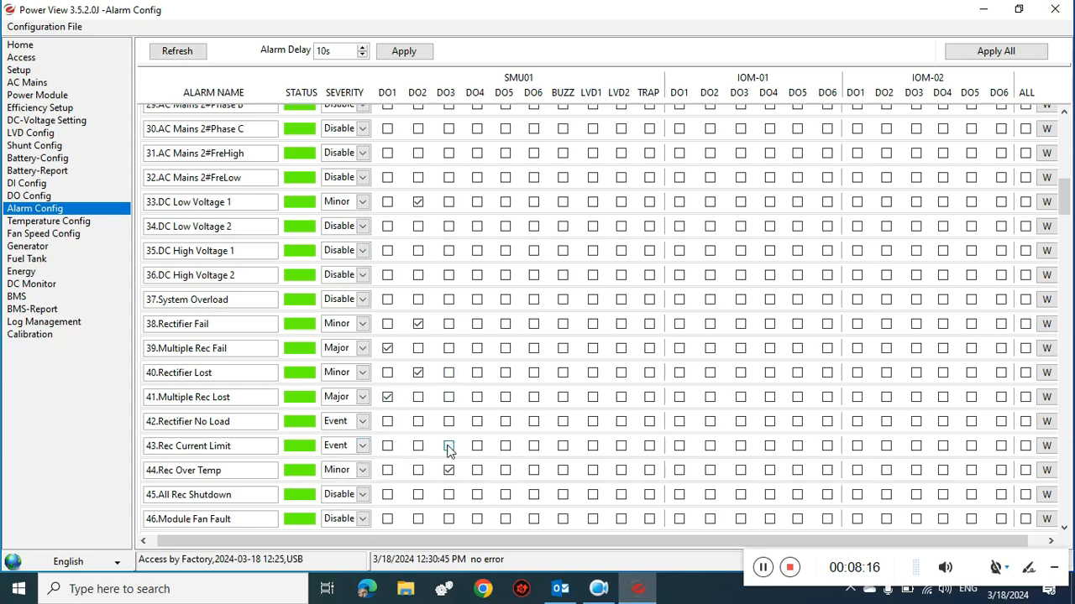
- Move Rec Over Temp from DO3 to DO2, and make All Rec Shutdown Major on DO1
{"action": "left_click", "coordinate": [448, 473]}
{"action": "left_click", "coordinate": [418, 473]}
{"action": "left_click", "coordinate": [388, 496]}
{"action": "left_click", "coordinate": [361, 495]}
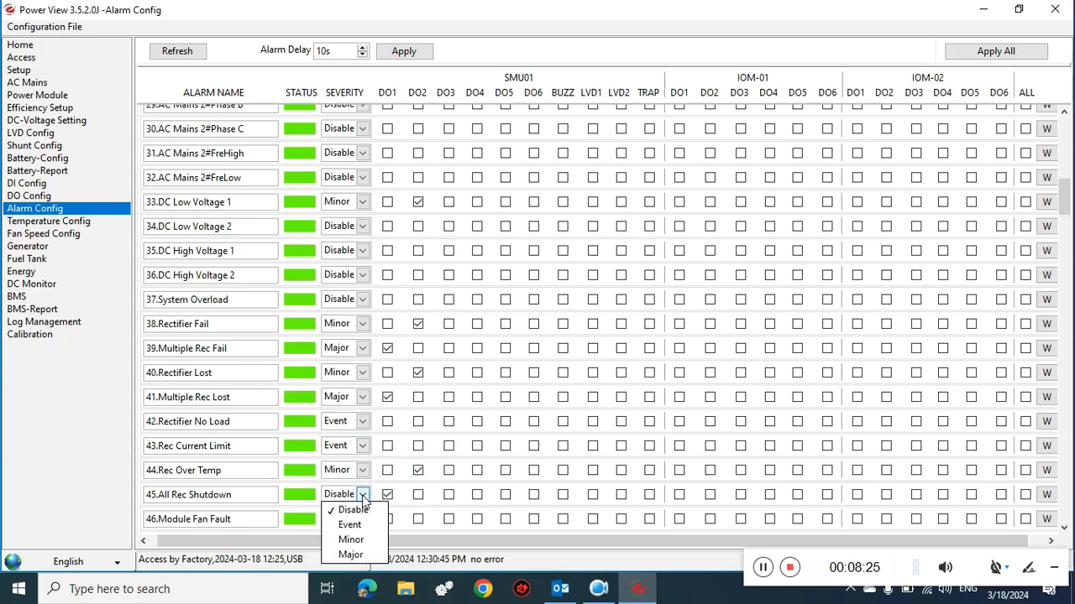
{"action": "left_click", "coordinate": [351, 555]}
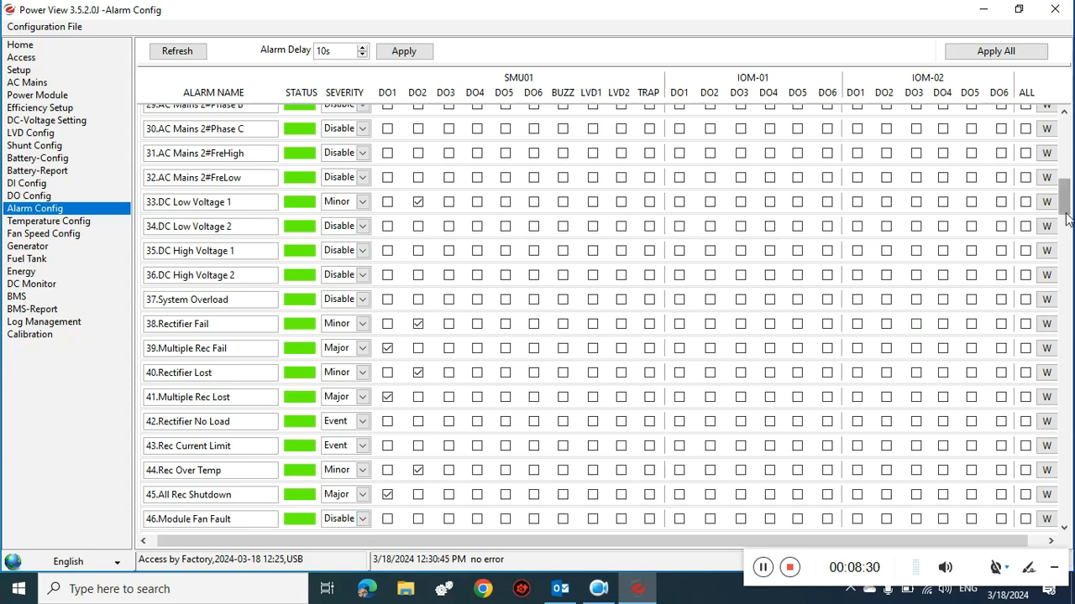
- Set Module Fan Fault to Minor and route it to DO2
{"action": "left_click_drag", "start_coordinate": [1068, 204], "coordinate": [1069, 220]}
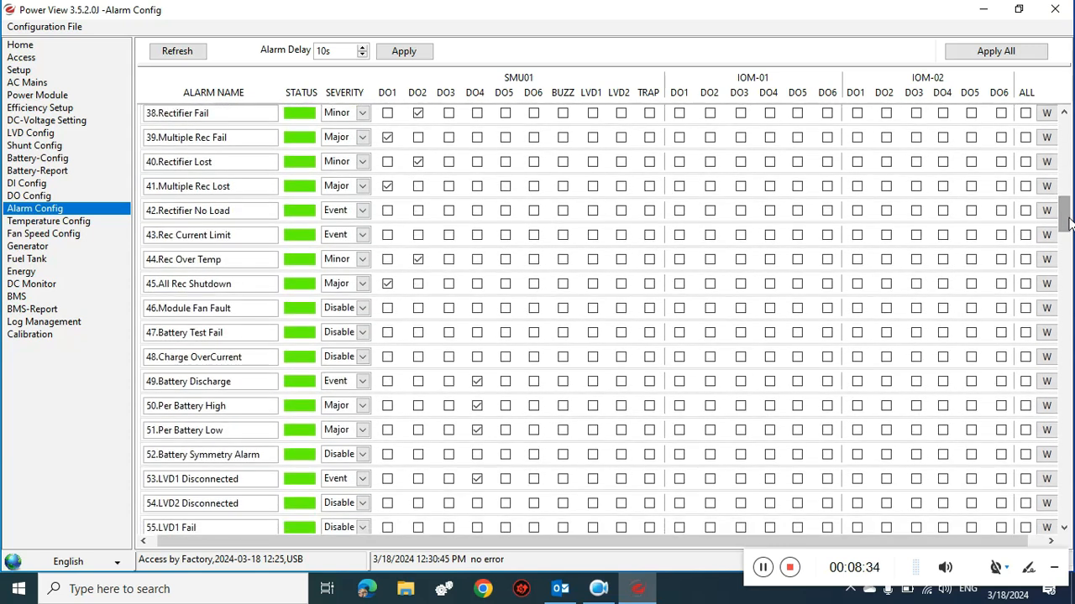
{"action": "left_click", "coordinate": [362, 308]}
{"action": "left_click", "coordinate": [365, 353]}
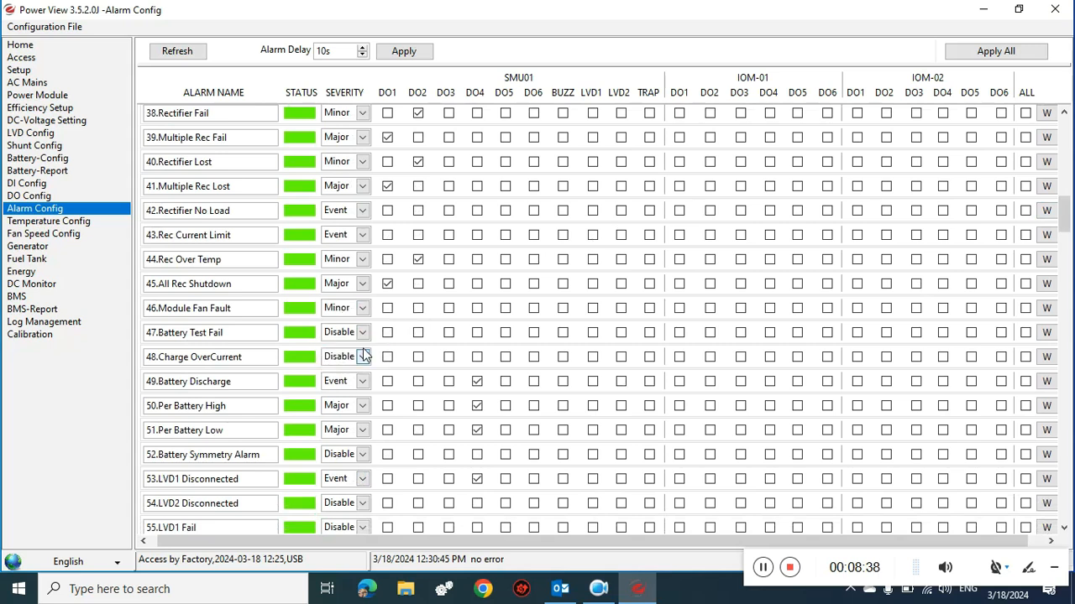
{"action": "left_click", "coordinate": [418, 309]}
- Make Battery Discharge Major and disable Per Battery High and Per Battery Low
{"action": "left_click", "coordinate": [363, 382]}
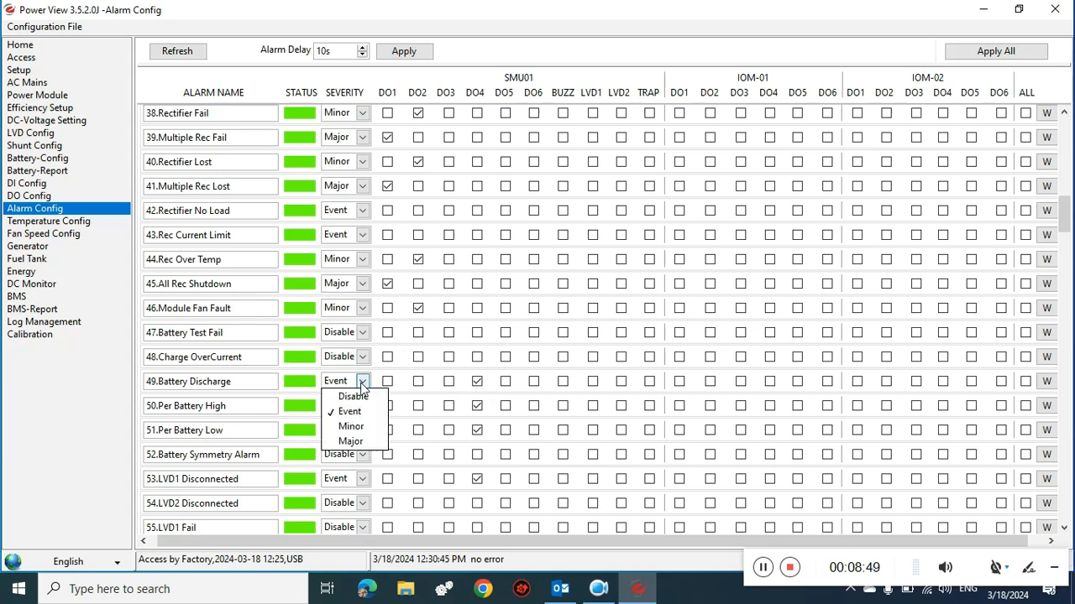
{"action": "left_click", "coordinate": [360, 441]}
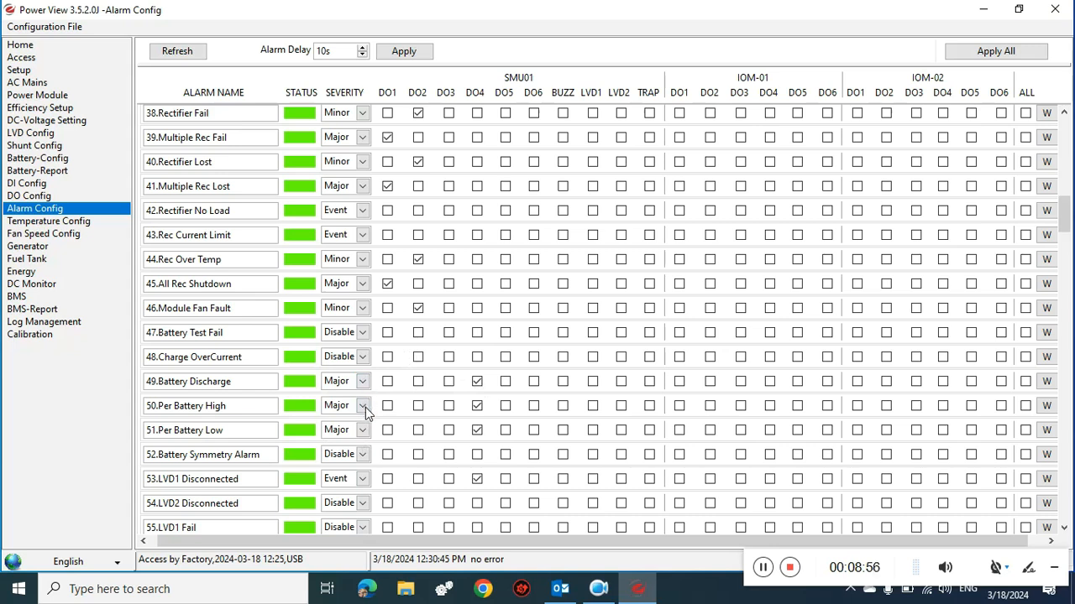
{"action": "left_click", "coordinate": [362, 407]}
{"action": "left_click", "coordinate": [365, 420]}
{"action": "left_click", "coordinate": [361, 430]}
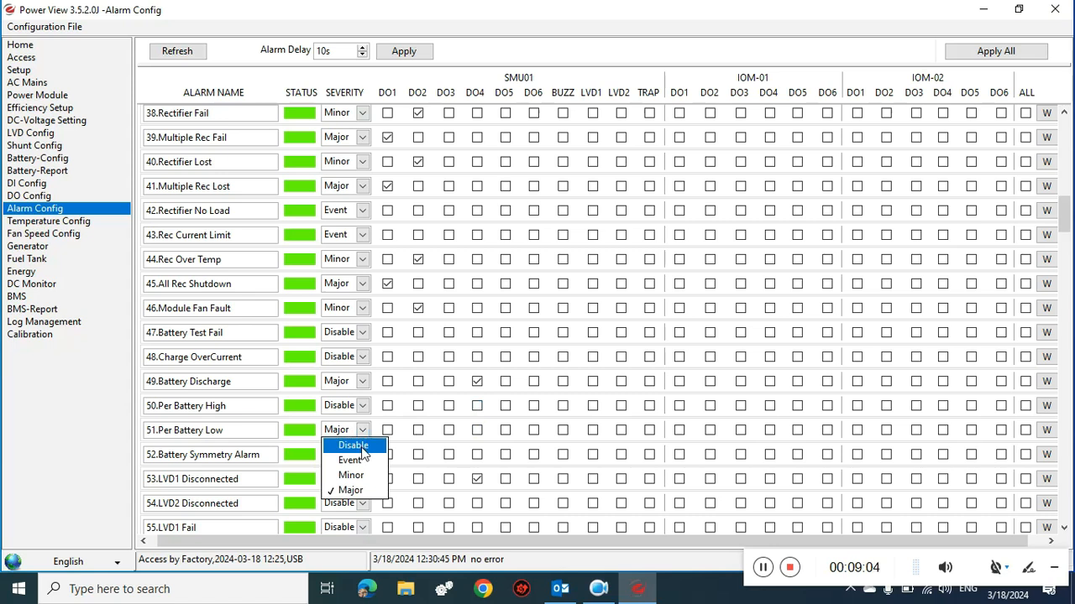
{"action": "left_click", "coordinate": [363, 451]}
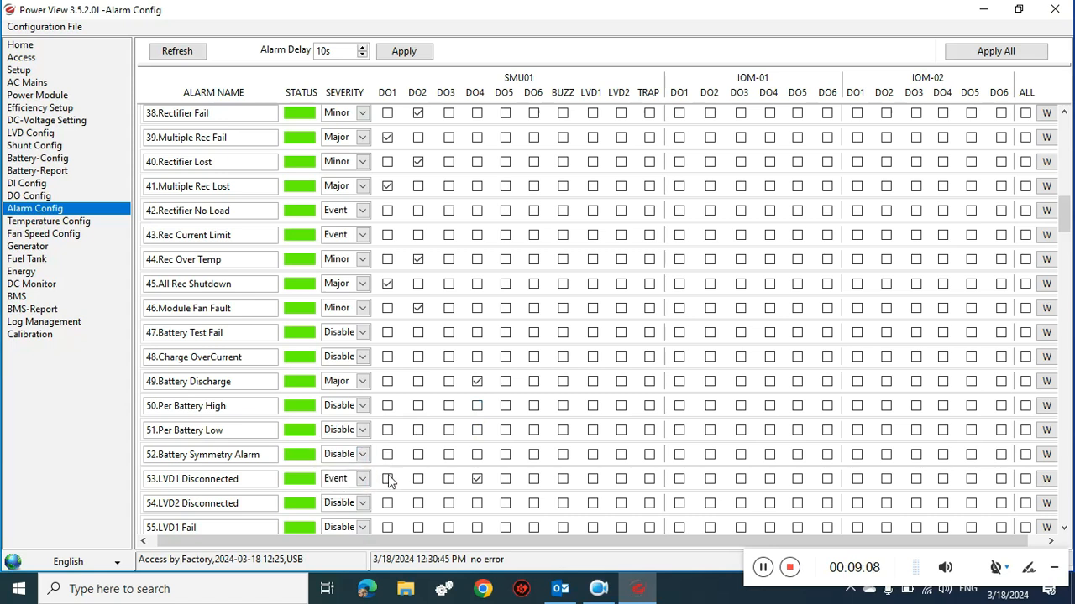
- Move LVD1 Disconnected from DO4 to DO1 and set its severity to Major
{"action": "left_click", "coordinate": [477, 478]}
{"action": "left_click", "coordinate": [389, 480]}
{"action": "left_click", "coordinate": [363, 479]}
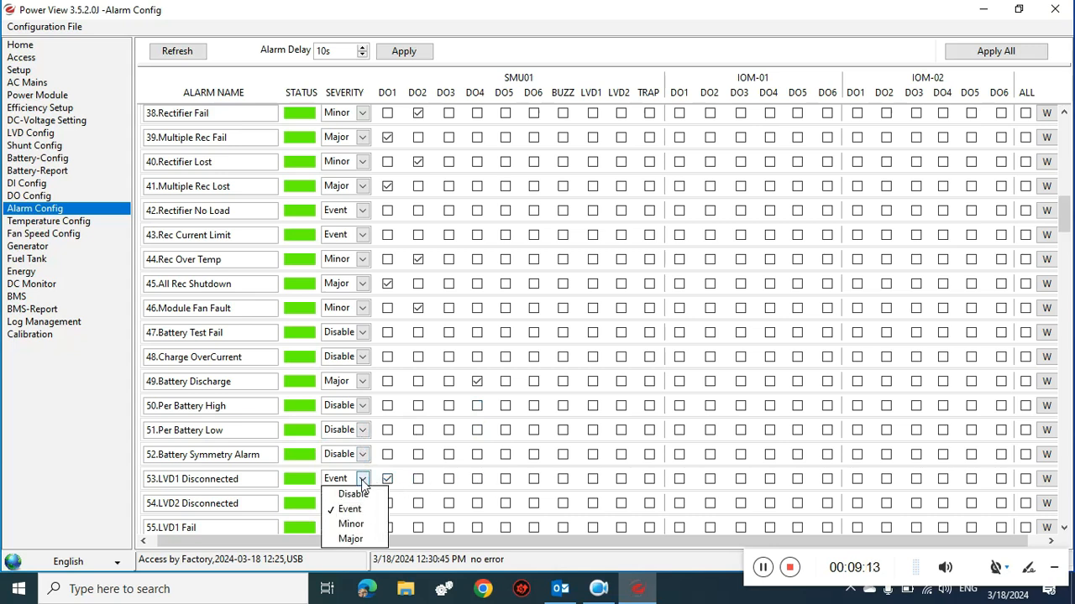
{"action": "left_click", "coordinate": [362, 538]}
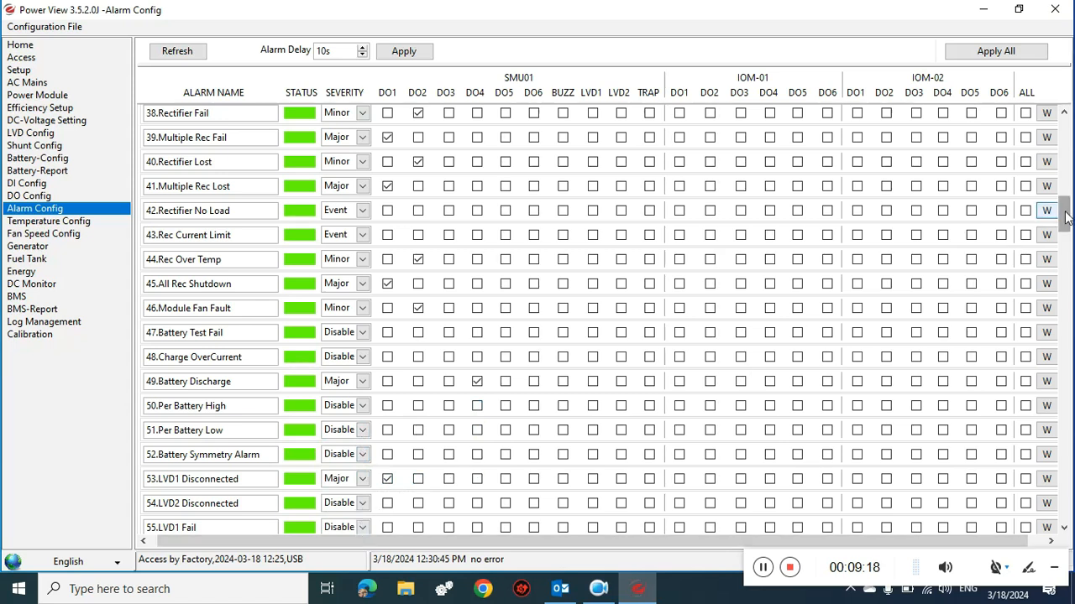
- Remove Battery Temp Low from DO4, then scroll down through the fuse and DI alarms
{"action": "left_click_drag", "start_coordinate": [1064, 217], "coordinate": [1065, 244]}
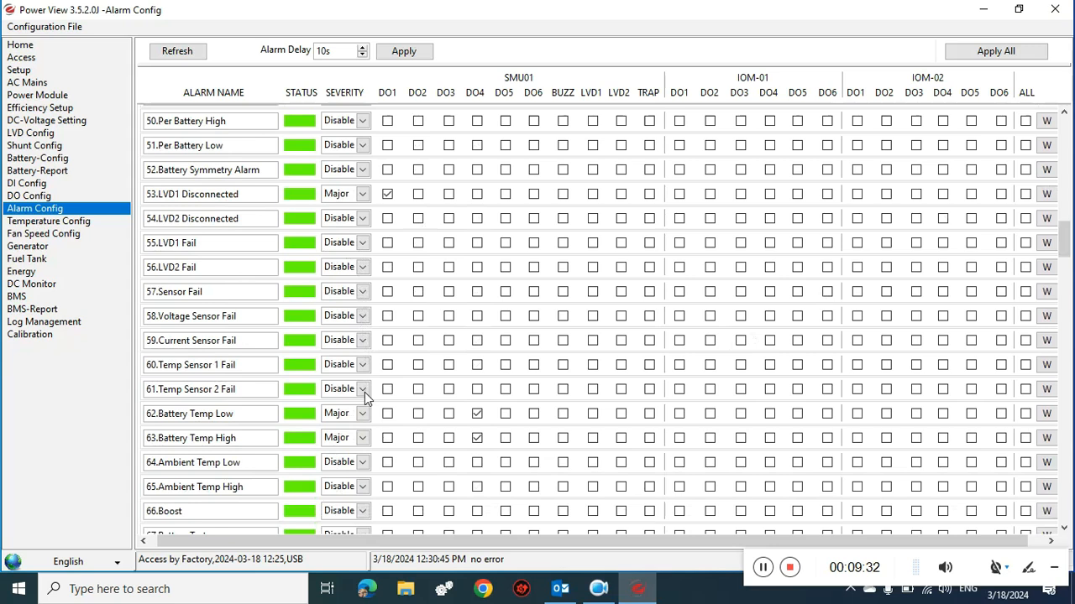
{"action": "left_click", "coordinate": [477, 413]}
{"action": "left_click_drag", "start_coordinate": [1064, 244], "coordinate": [1064, 269]}
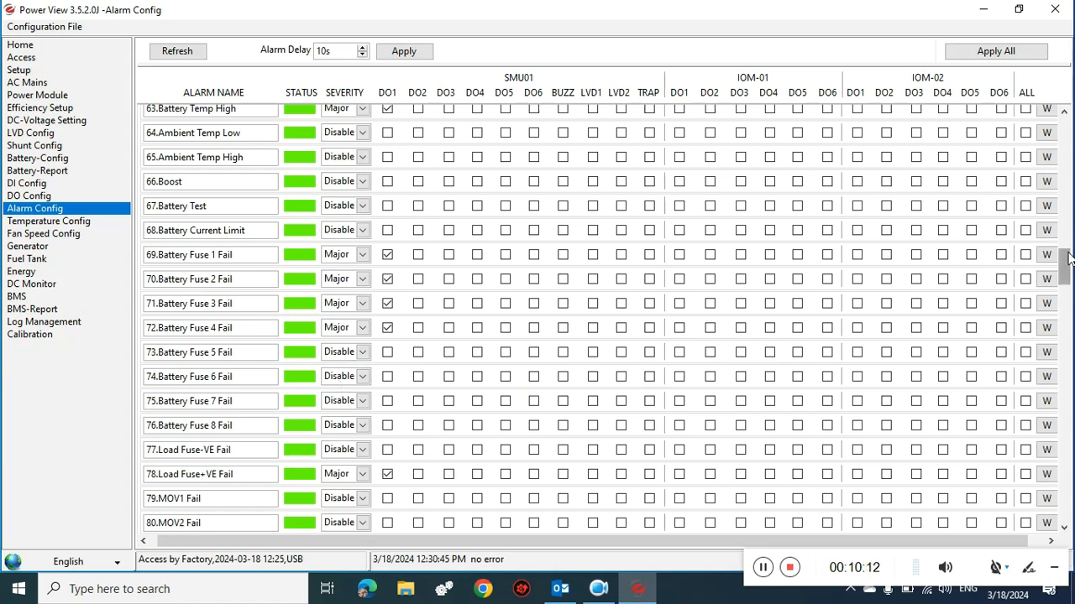
{"action": "left_click_drag", "start_coordinate": [1066, 265], "coordinate": [1064, 324]}
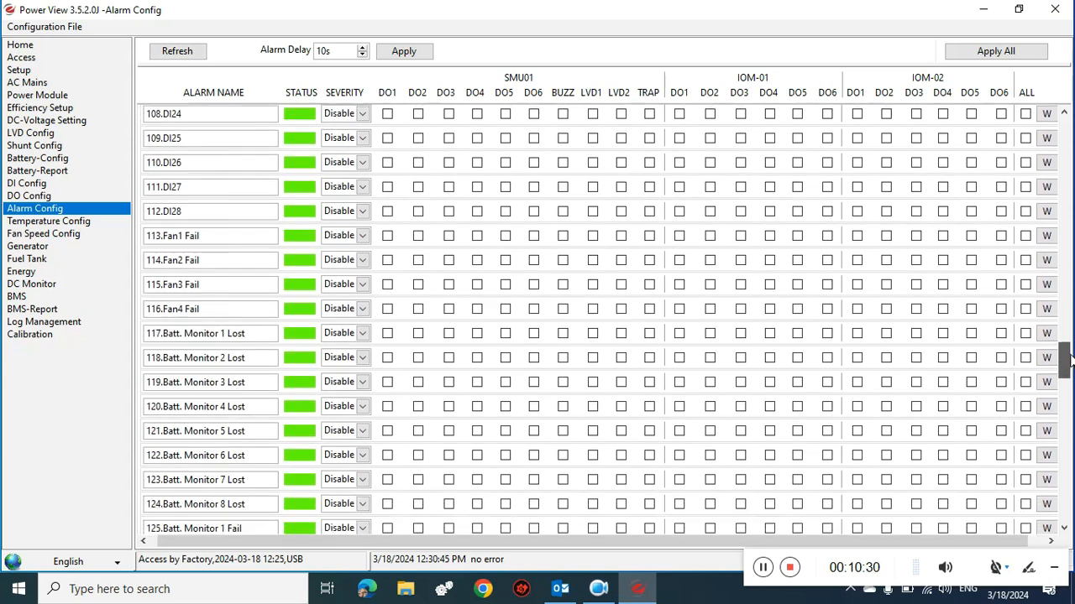
- Leave Genset-1 Run at Disable and scroll the alarm table down to Multi Solar Lost (row 192)
{"action": "left_click_drag", "start_coordinate": [1068, 358], "coordinate": [1068, 424]}
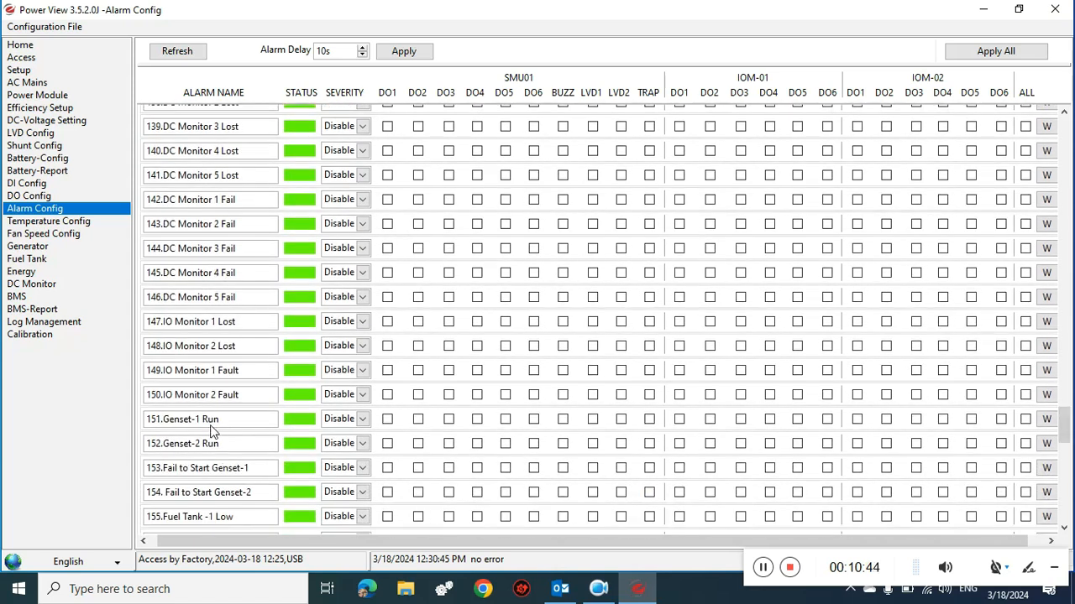
{"action": "left_click", "coordinate": [364, 422]}
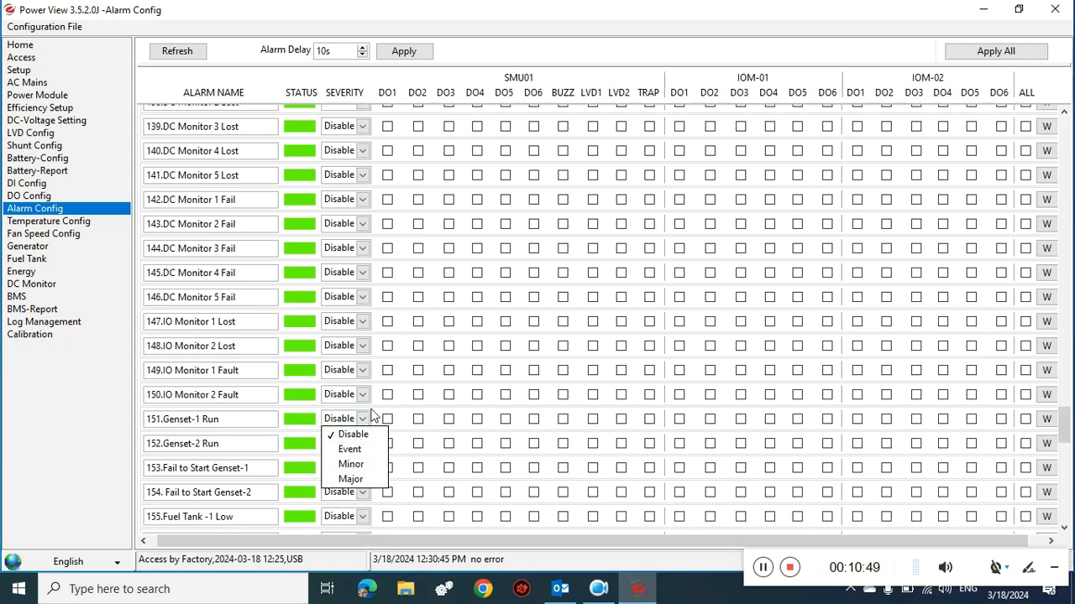
{"action": "left_click", "coordinate": [365, 417]}
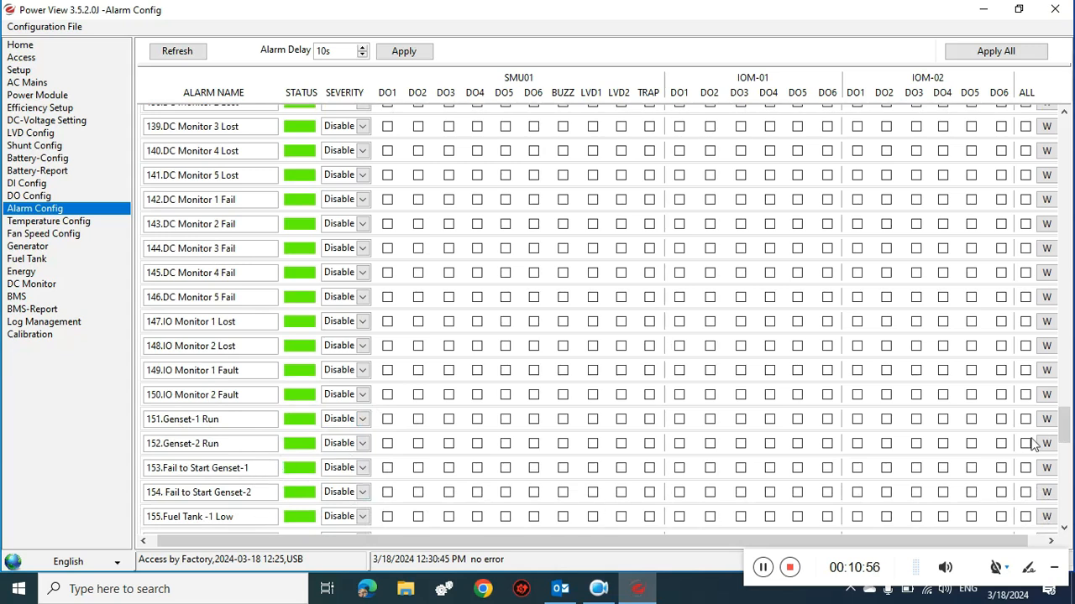
{"action": "left_click_drag", "start_coordinate": [1062, 434], "coordinate": [1059, 483]}
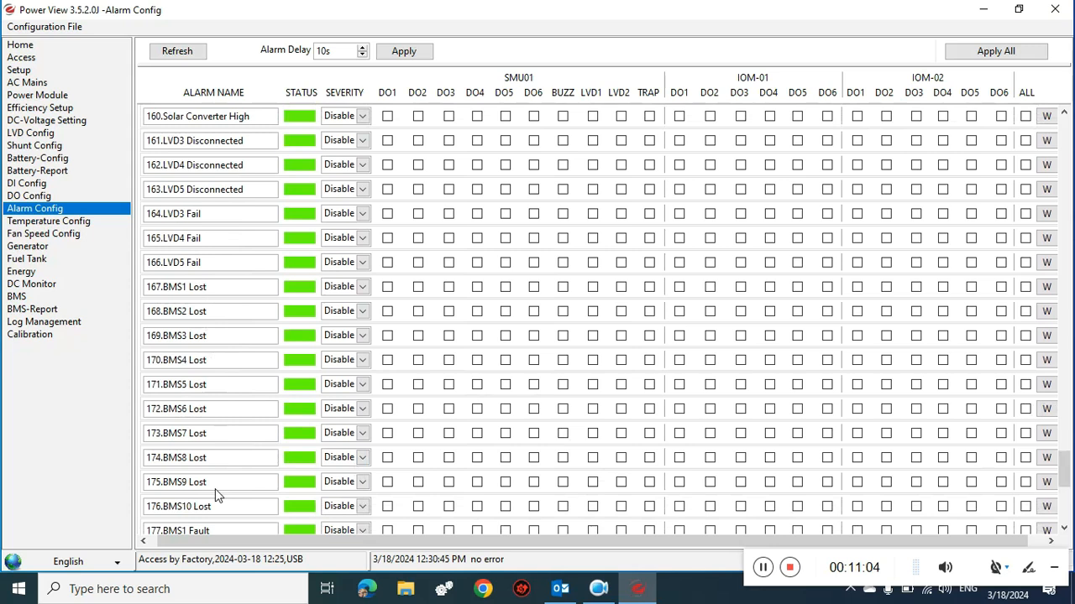
{"action": "left_click", "coordinate": [1064, 530]}
{"action": "left_click", "coordinate": [1064, 530]}
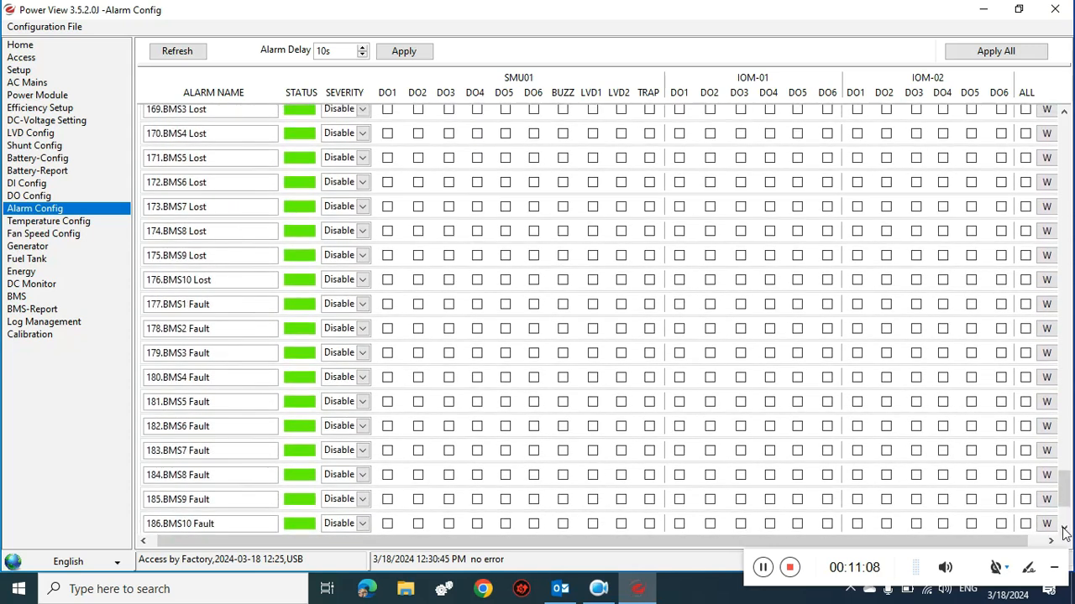
{"action": "left_click", "coordinate": [1063, 529]}
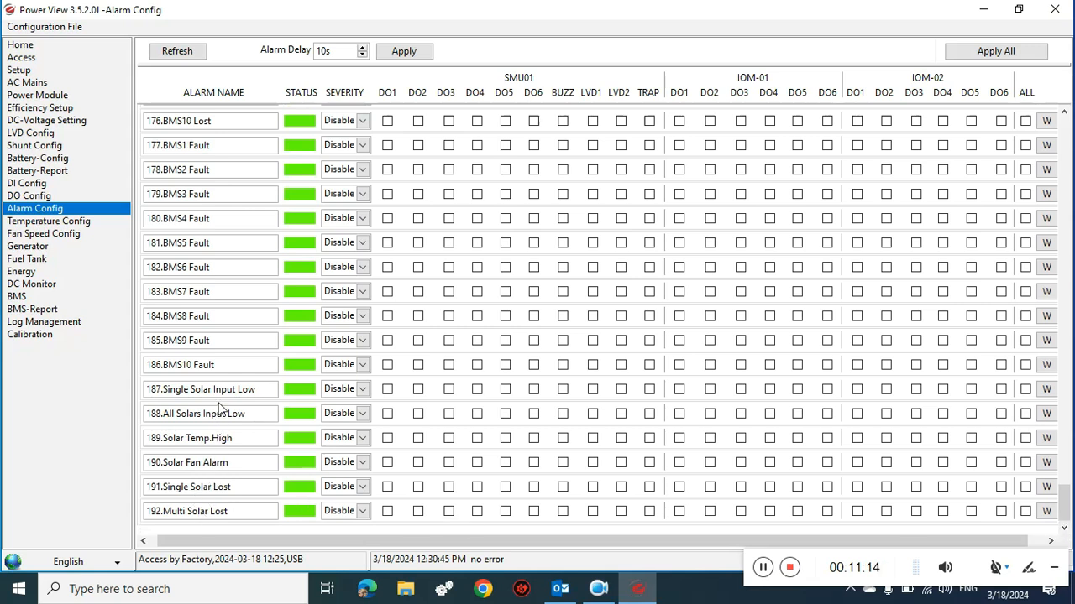
- Apply the 10s alarm delay, write all alarm settings to the controller, then go to Temperature Config
{"action": "left_click", "coordinate": [394, 54]}
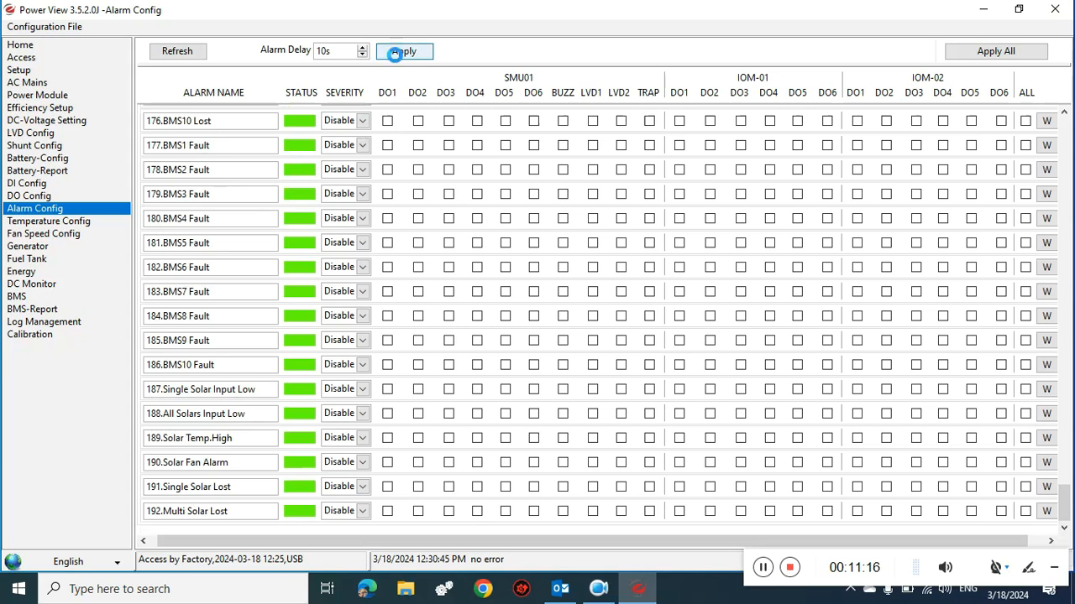
{"action": "left_click", "coordinate": [543, 317]}
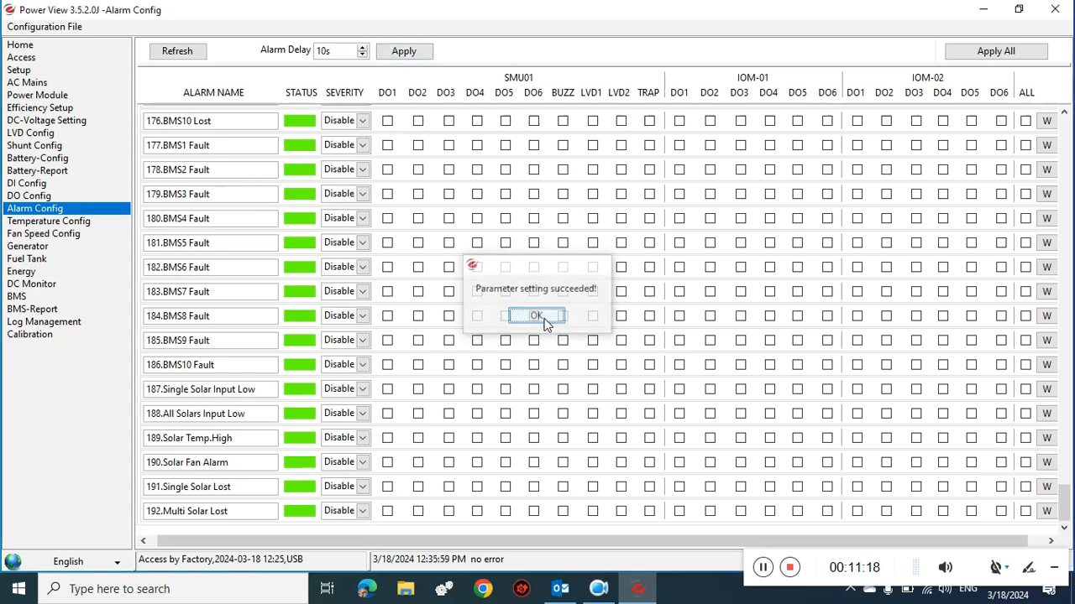
{"action": "left_click", "coordinate": [987, 56]}
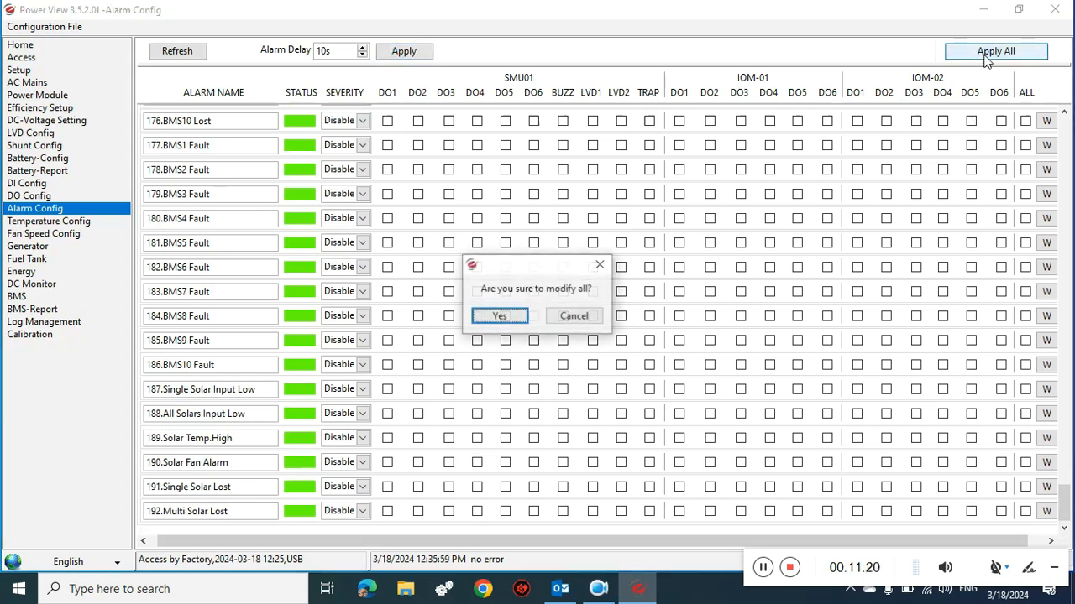
{"action": "left_click", "coordinate": [504, 317]}
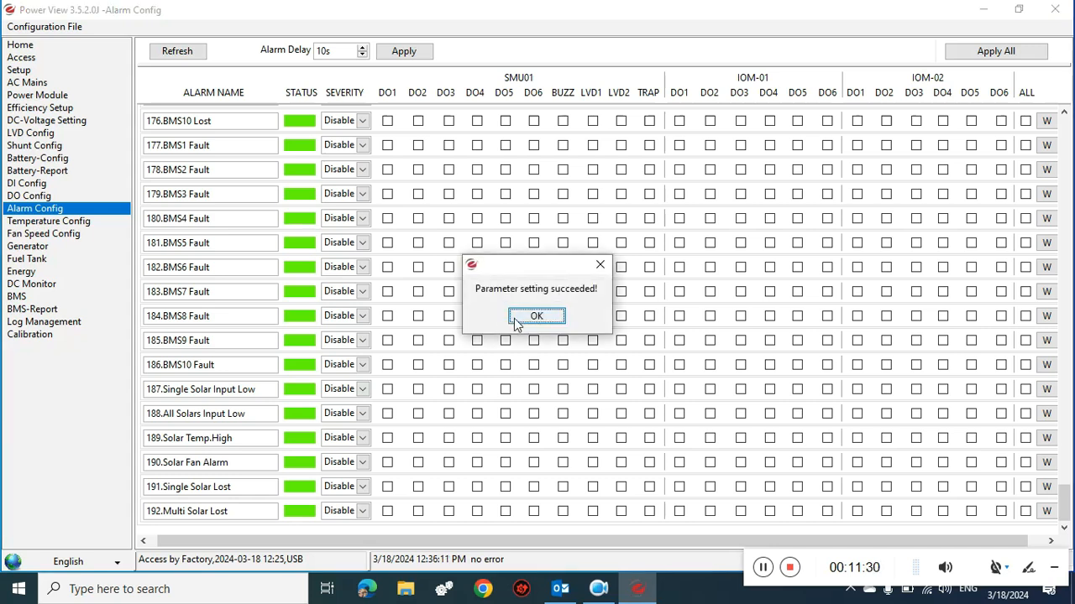
{"action": "left_click", "coordinate": [534, 318]}
{"action": "left_click", "coordinate": [76, 223]}
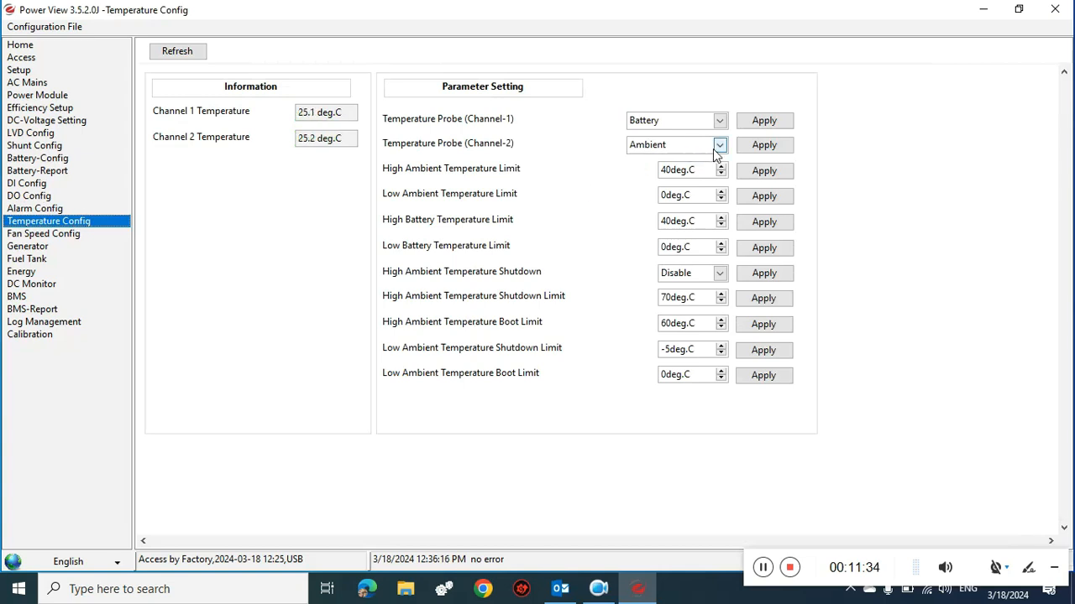
- Set the Channel-2 temperature probe to None
{"action": "left_click", "coordinate": [717, 148]}
{"action": "left_click", "coordinate": [692, 160]}
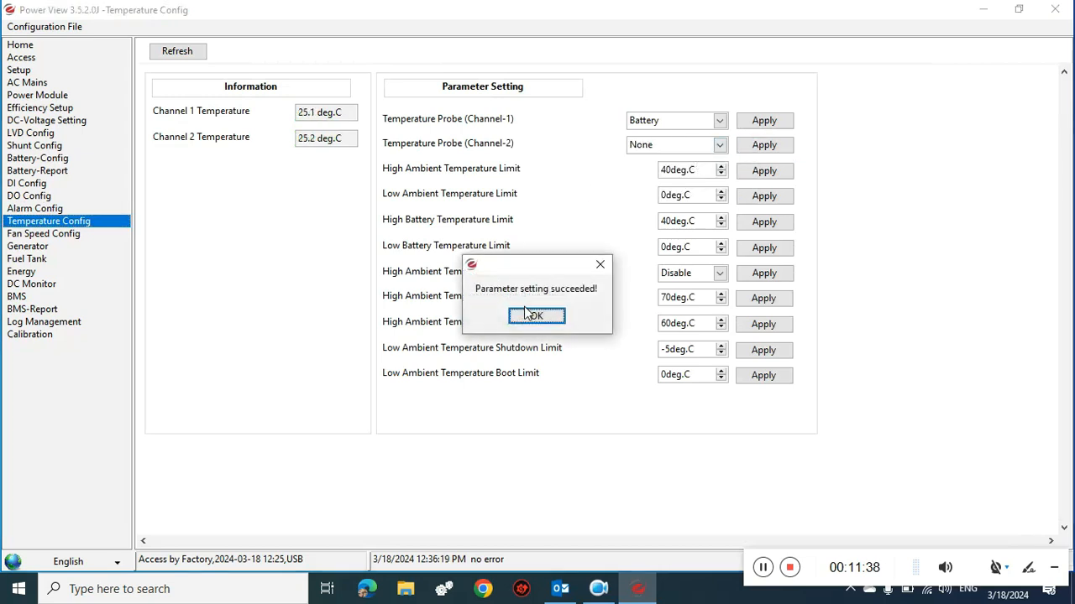
{"action": "left_click", "coordinate": [534, 317]}
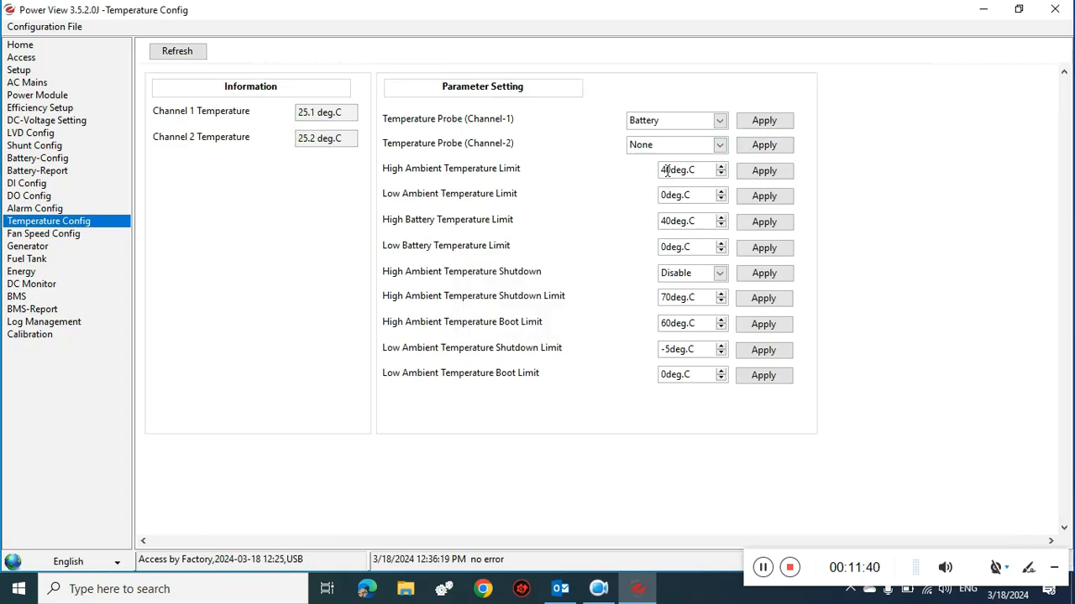
- Apply a High Ambient Temperature Limit of 60deg.C
{"action": "key", "text": "BackSpace"}
{"action": "type", "text": "6"}
{"action": "left_click", "coordinate": [752, 174]}
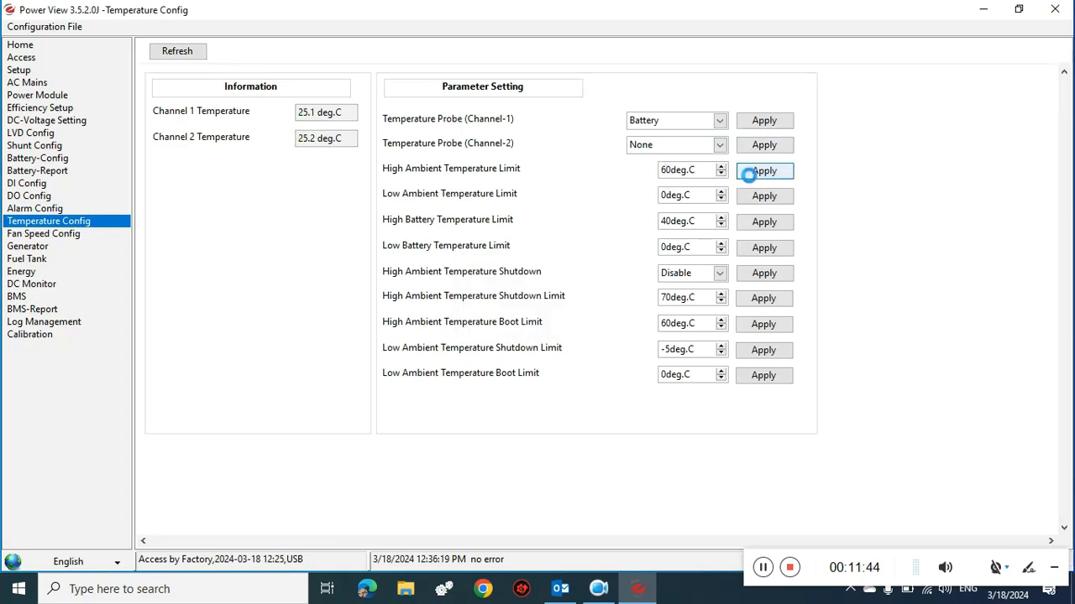
{"action": "left_click", "coordinate": [550, 318]}
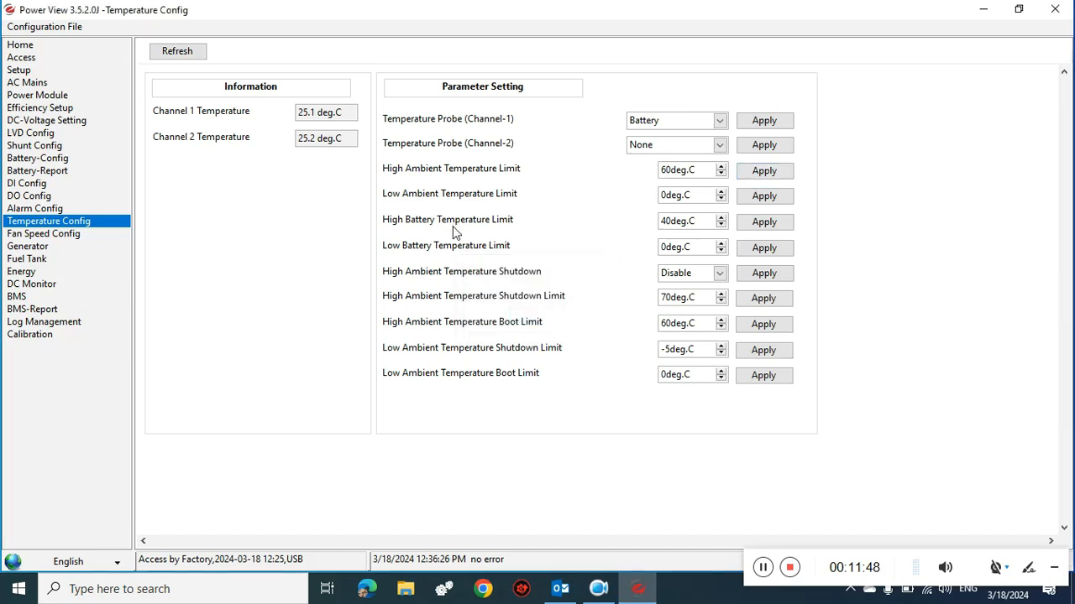
- Apply a High Battery Temperature Limit of 60deg.C
{"action": "left_click", "coordinate": [665, 220]}
{"action": "key", "text": "BackSpace"}
{"action": "type", "text": "6"}
{"action": "left_click", "coordinate": [777, 224]}
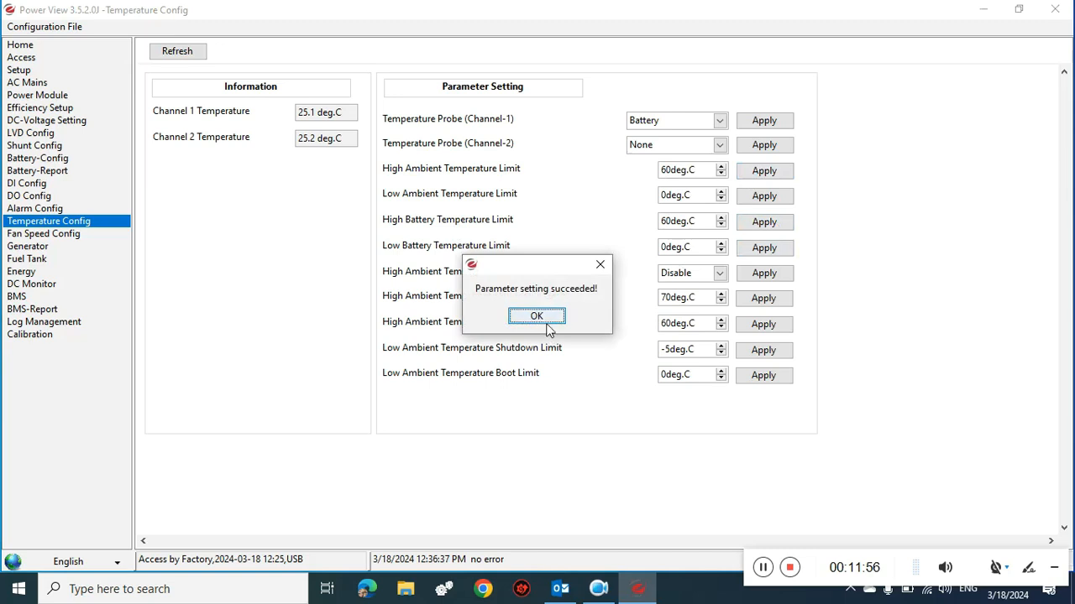
{"action": "left_click", "coordinate": [545, 321]}
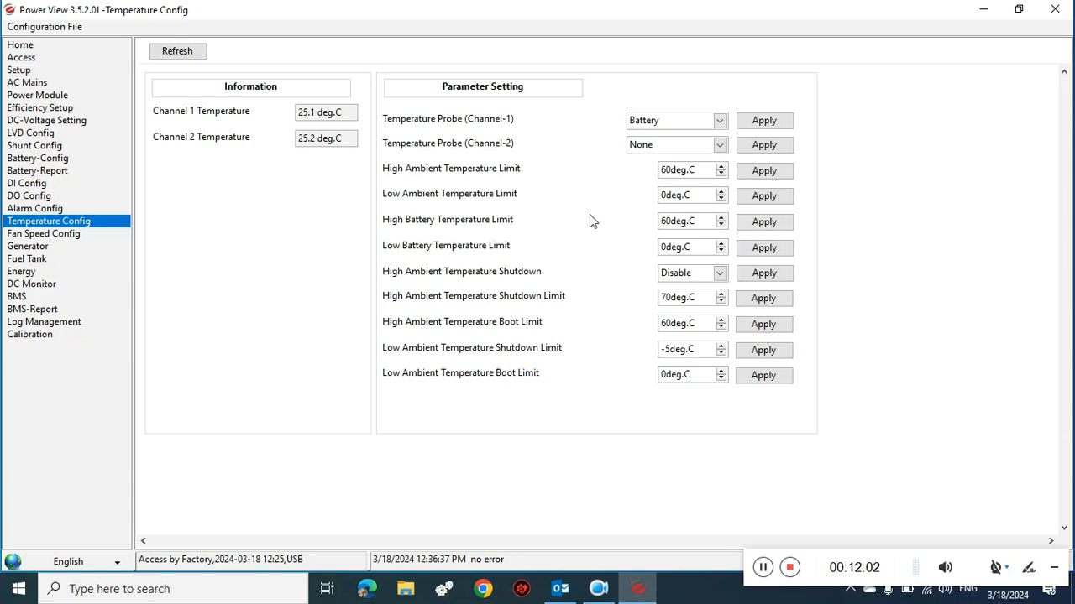
- Look through the Fan Speed Config, Generator and Fuel Tank settings
{"action": "left_click", "coordinate": [62, 236]}
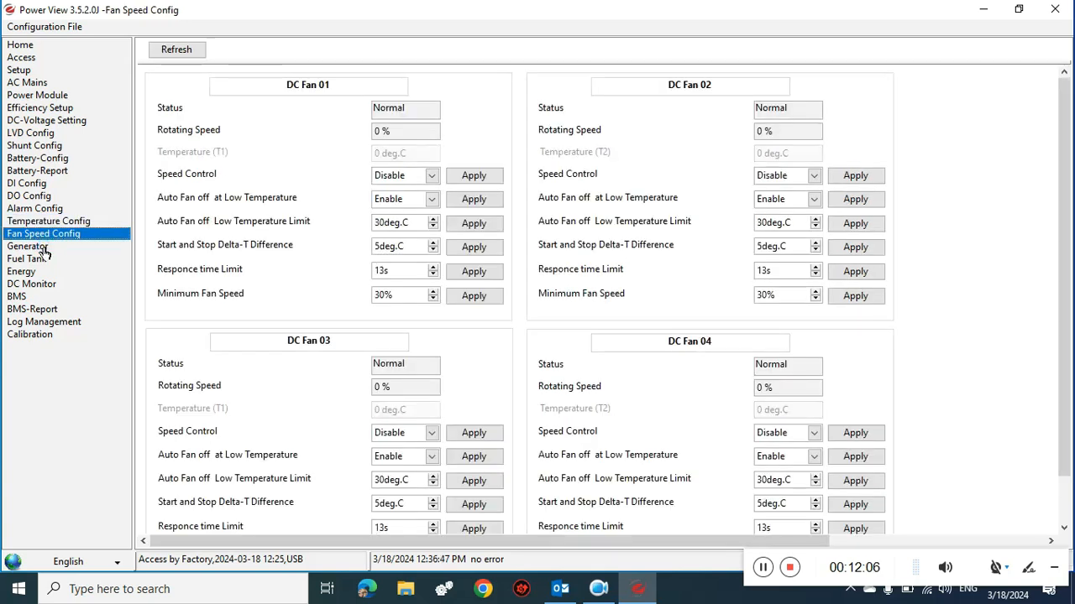
{"action": "left_click", "coordinate": [44, 249]}
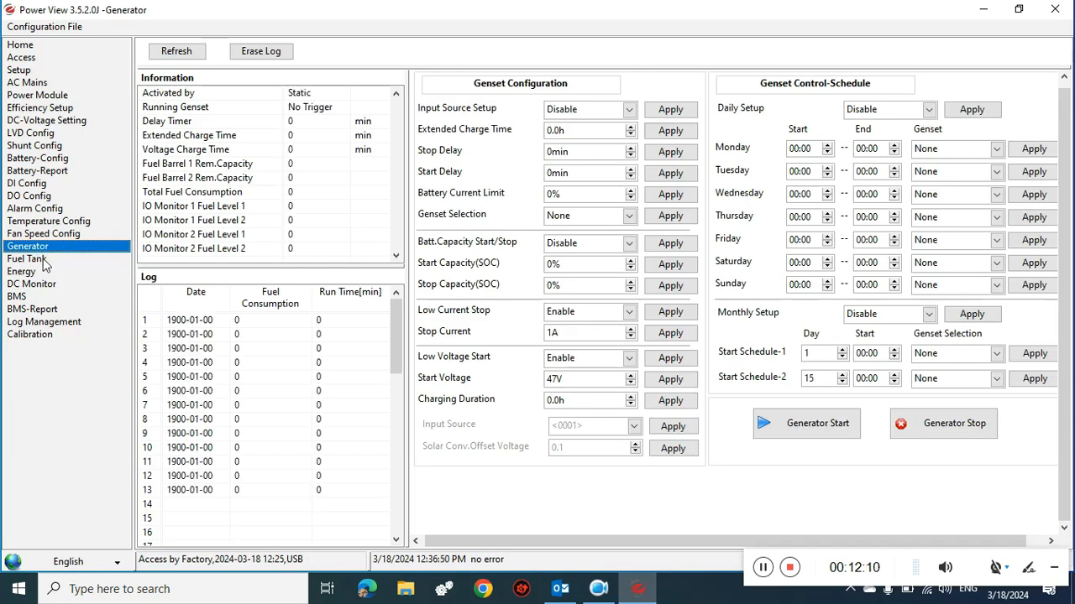
{"action": "left_click", "coordinate": [27, 259]}
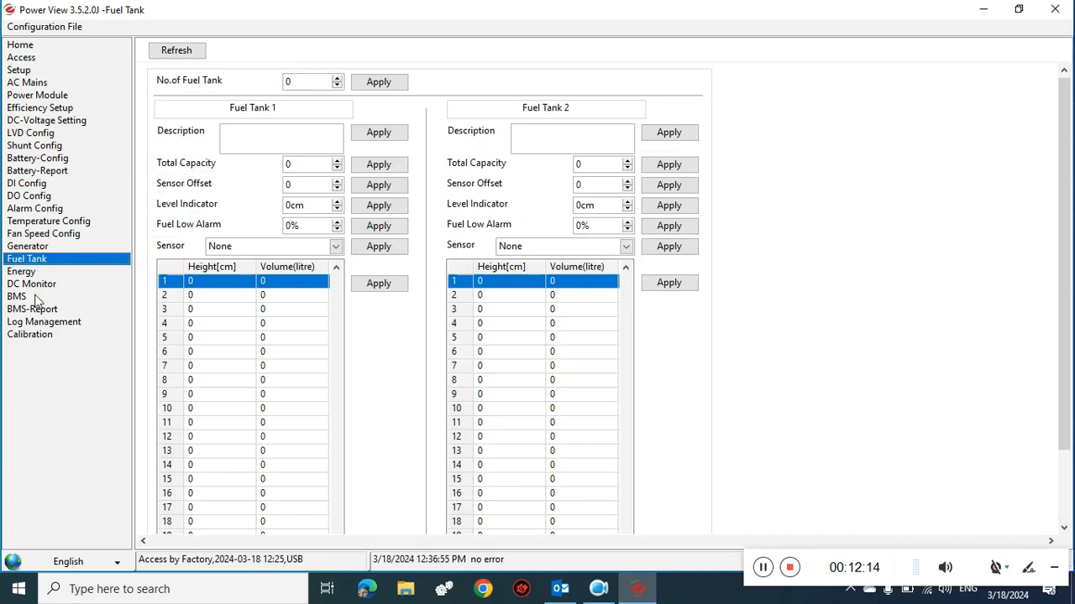
- Check Battery-Config general parameters and battery types, keeping Lithium, then return to Home
{"action": "left_click", "coordinate": [47, 159]}
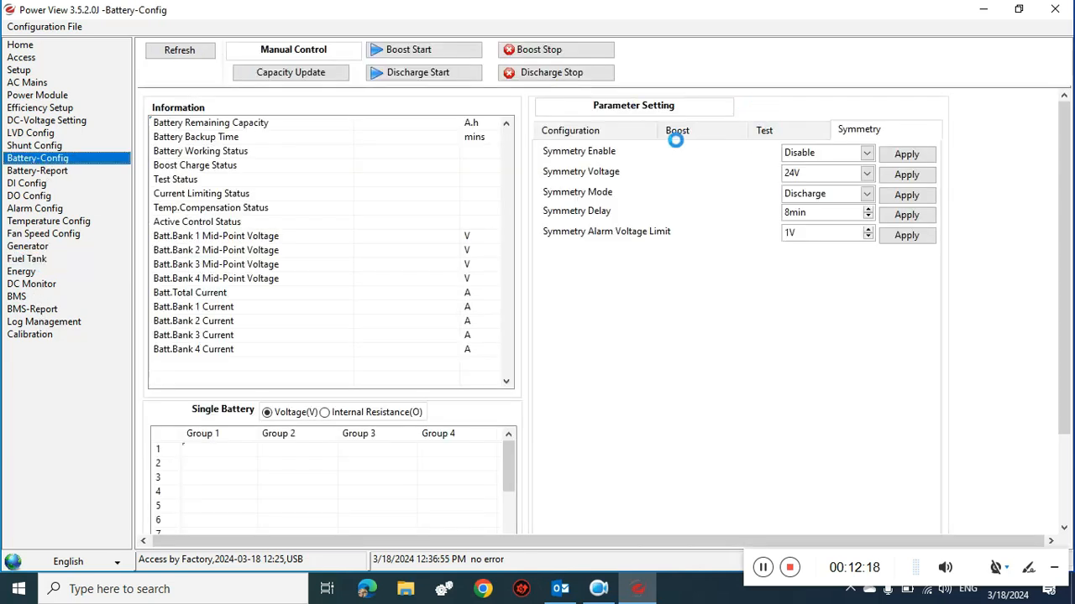
{"action": "left_click", "coordinate": [633, 140]}
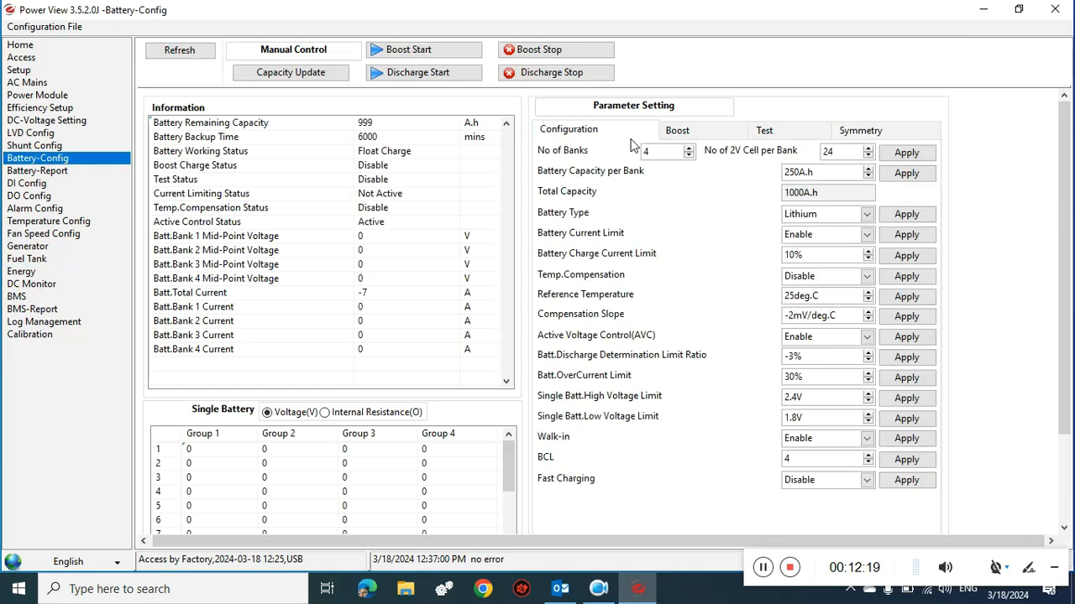
{"action": "left_click", "coordinate": [852, 220]}
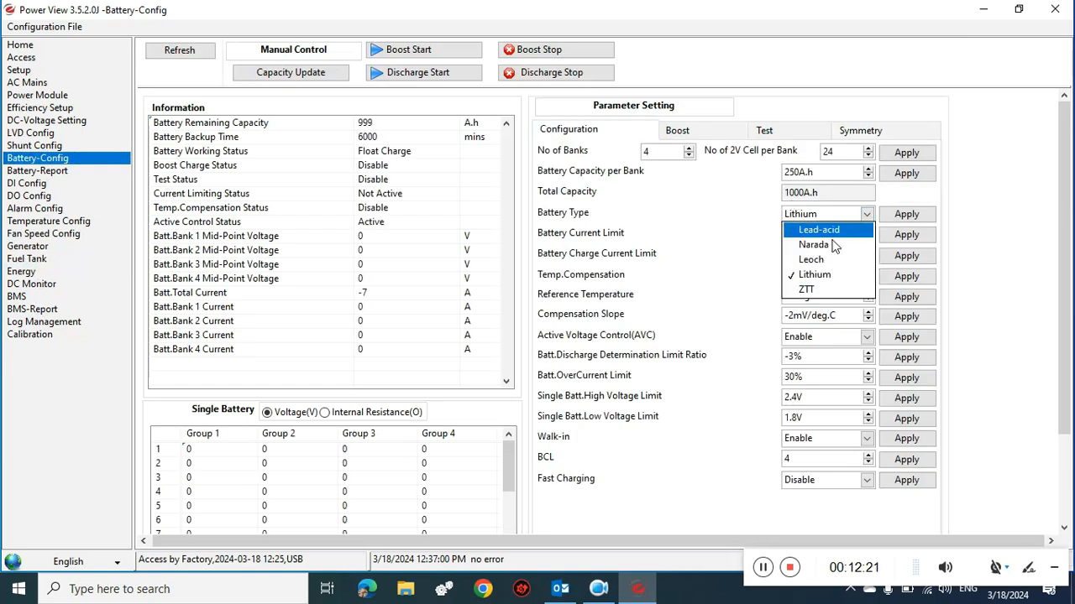
{"action": "left_click", "coordinate": [54, 51]}
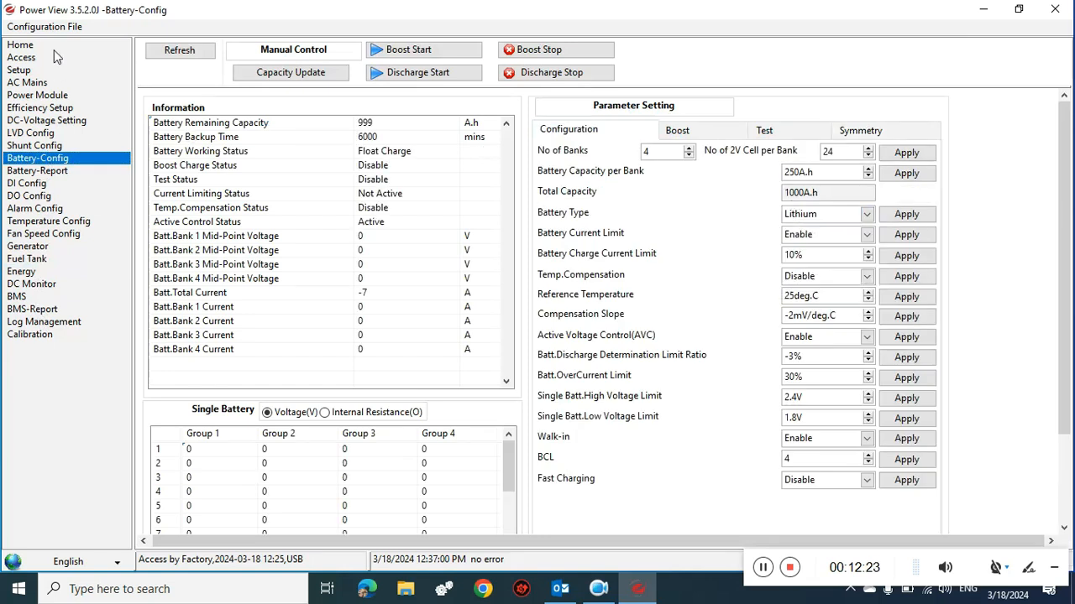
{"action": "left_click", "coordinate": [40, 47]}
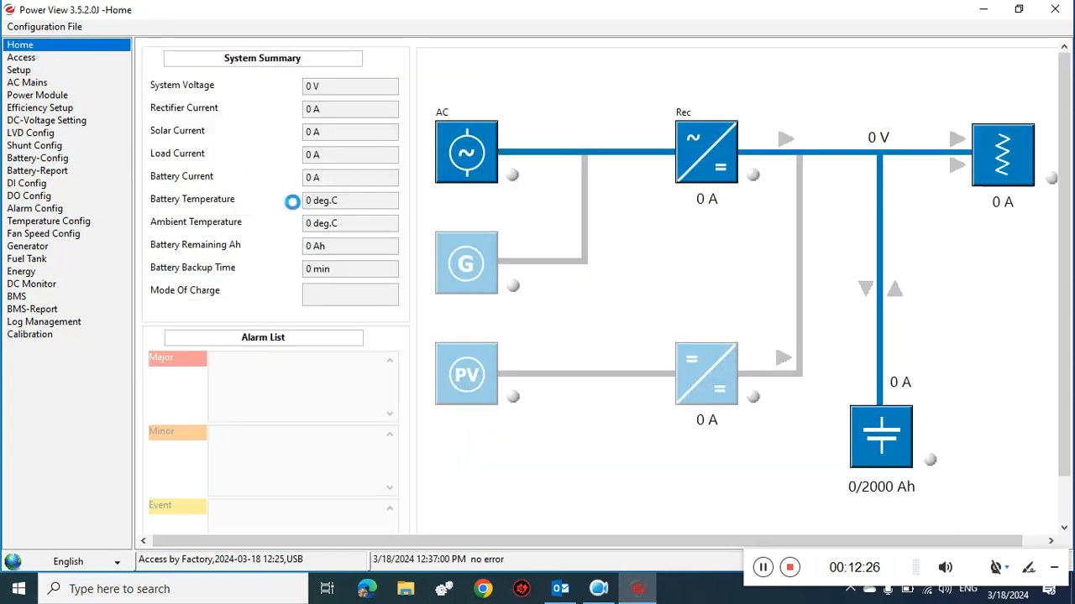